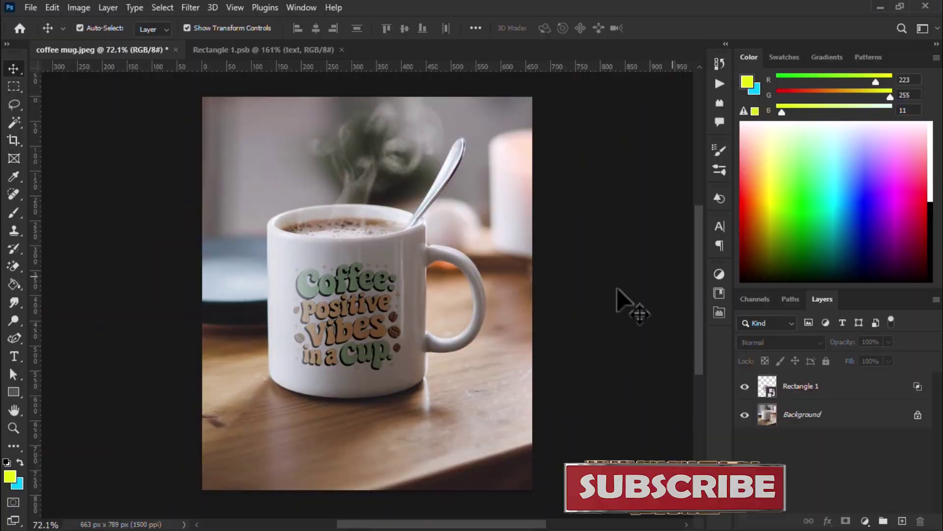
Step: Scroll through the mug mockup showing the cartoon boy design on the mug
scroll(538, 321, down, 2)
scroll(344, 361, up, 4)
key(ctrl)
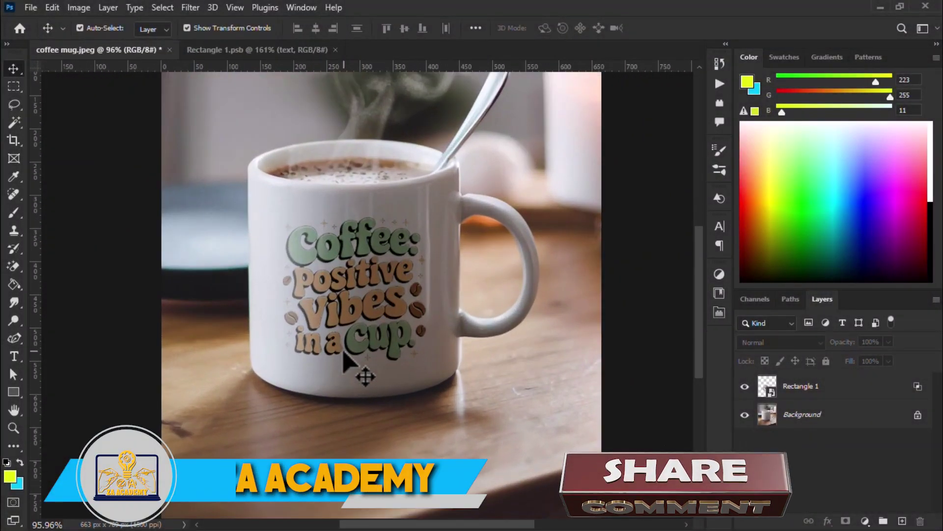
scroll(344, 361, up, 1)
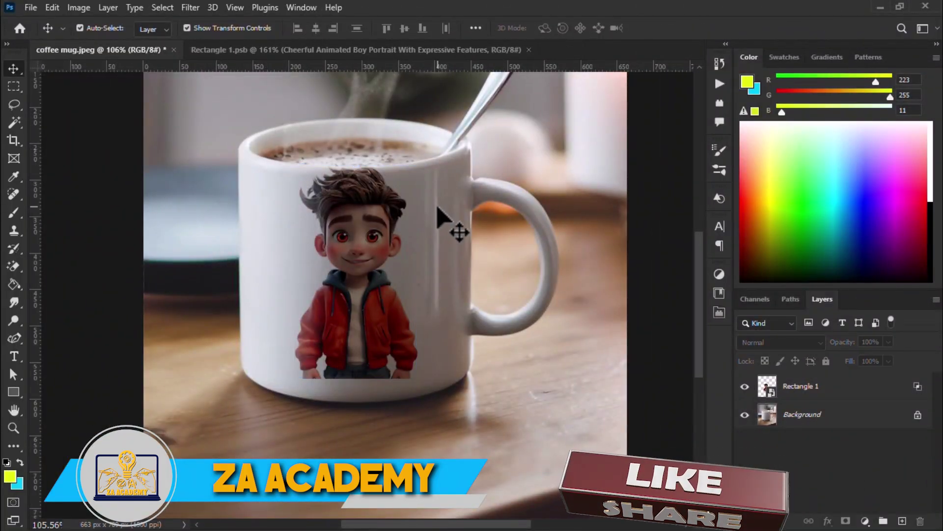
scroll(353, 216, up, 3)
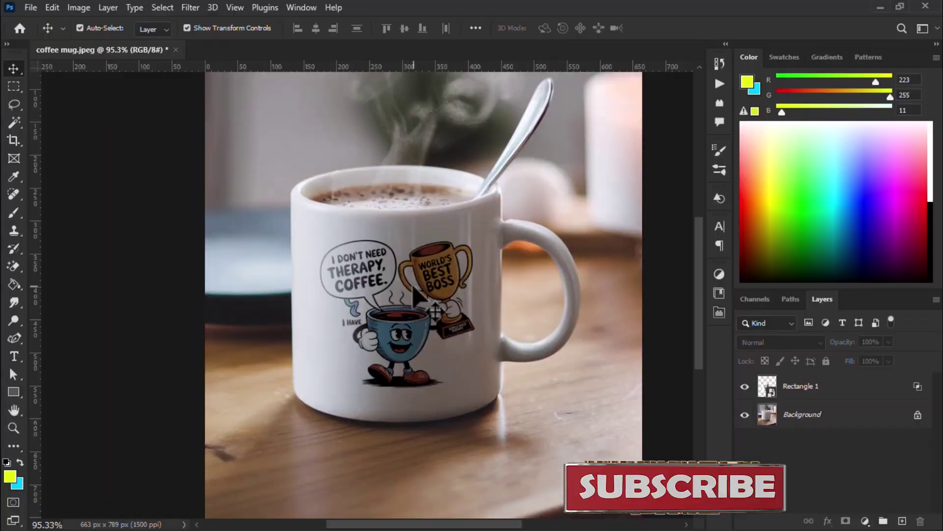
scroll(416, 291, down, 4)
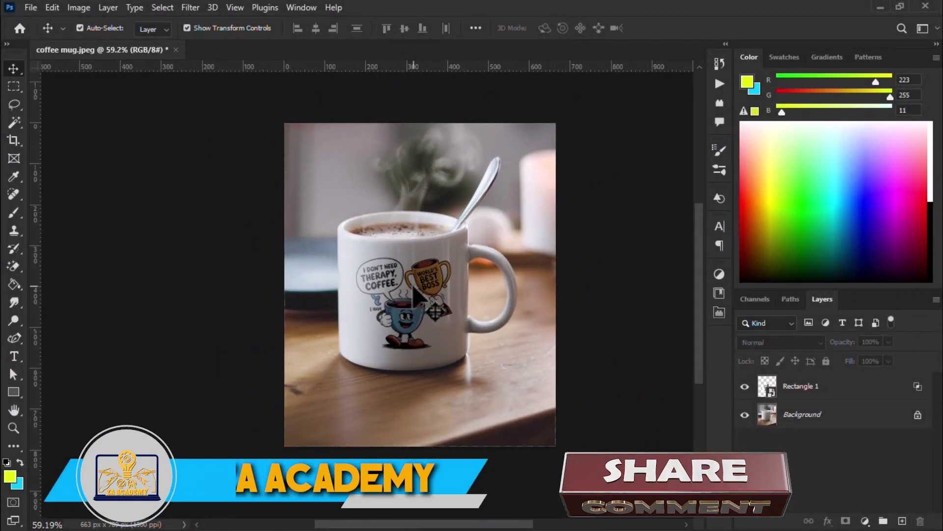
scroll(416, 293, up, 7)
scroll(417, 294, down, 5)
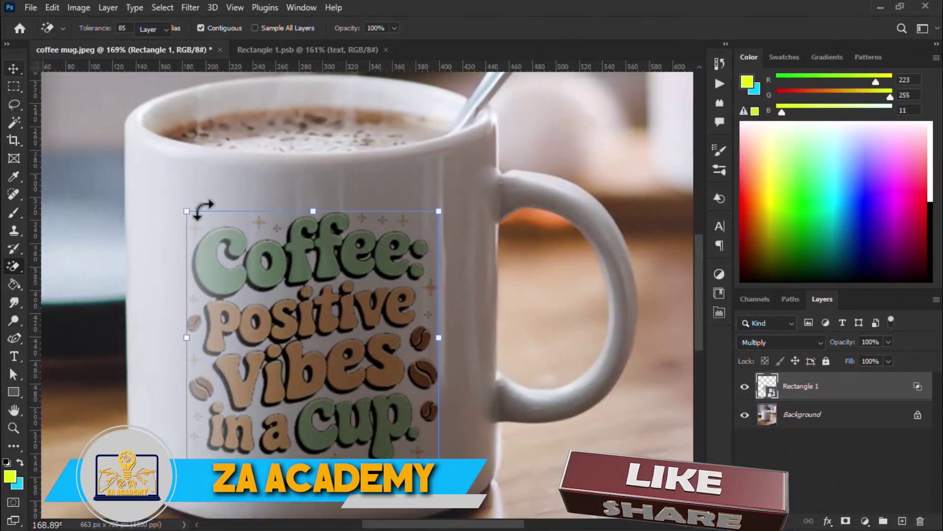
scroll(249, 289, up, 5)
scroll(309, 294, down, 4)
Step: Open the design's smart object, then deselect it, leaving the plain white mug with only Background
click(674, 289)
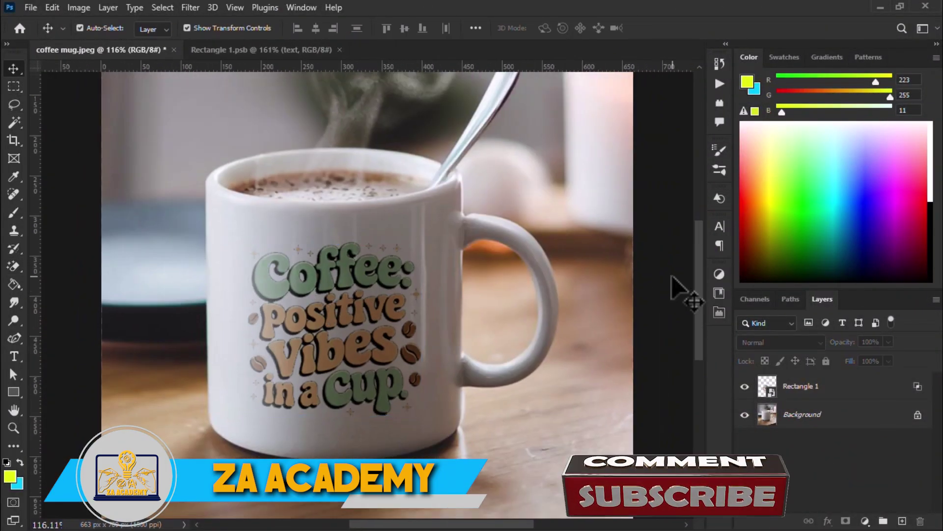
scroll(543, 320, down, 3)
scroll(344, 359, up, 2)
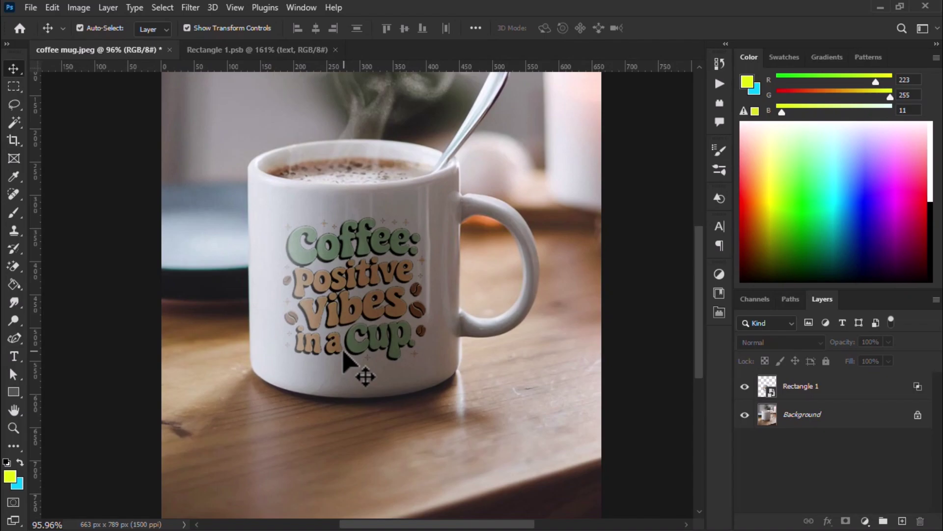
scroll(344, 350, up, 1)
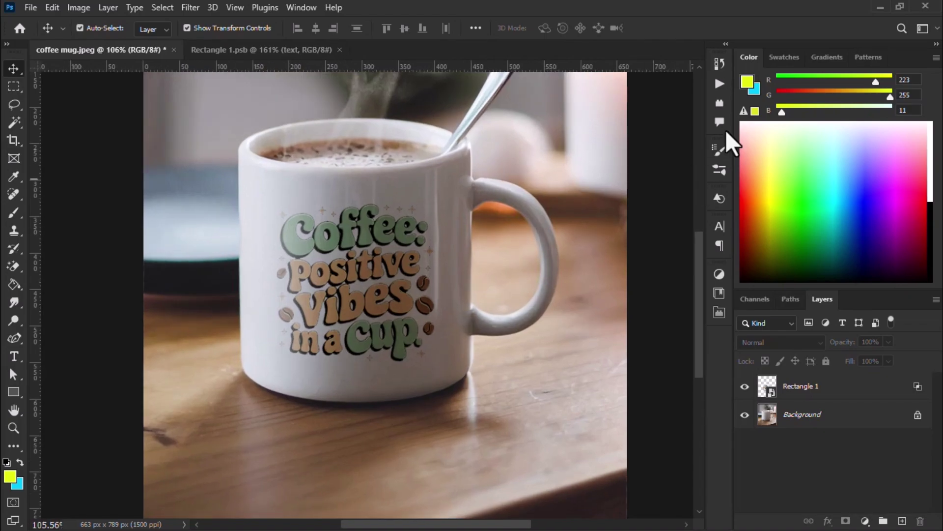
click(772, 390)
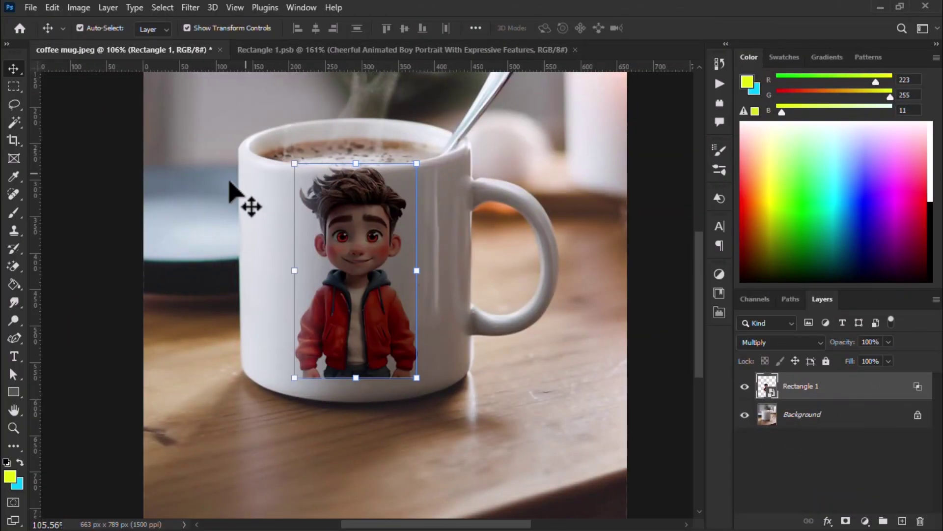
click(222, 187)
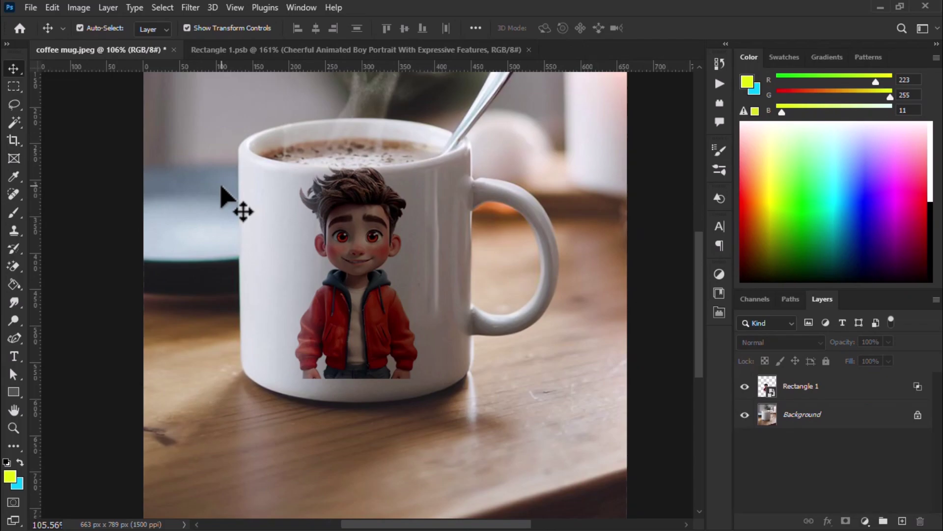
scroll(353, 217, up, 7)
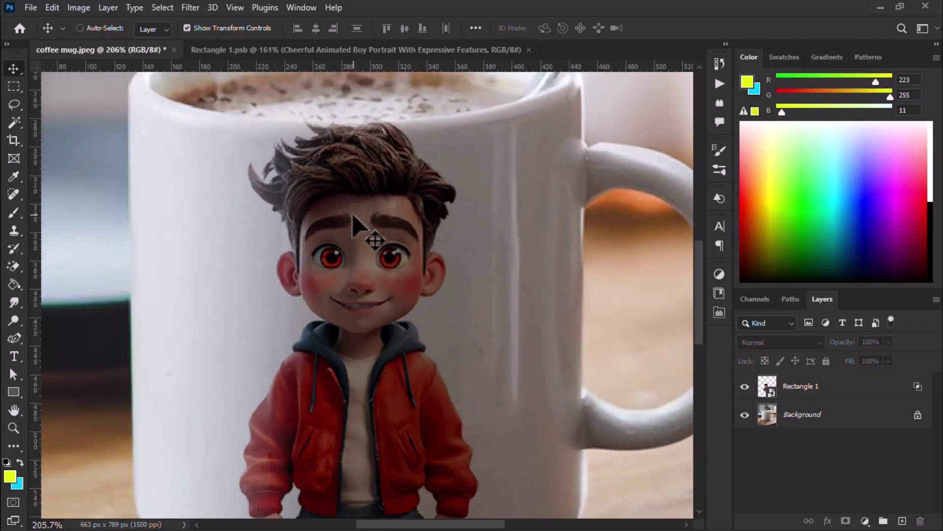
scroll(352, 216, down, 3)
scroll(353, 217, down, 1)
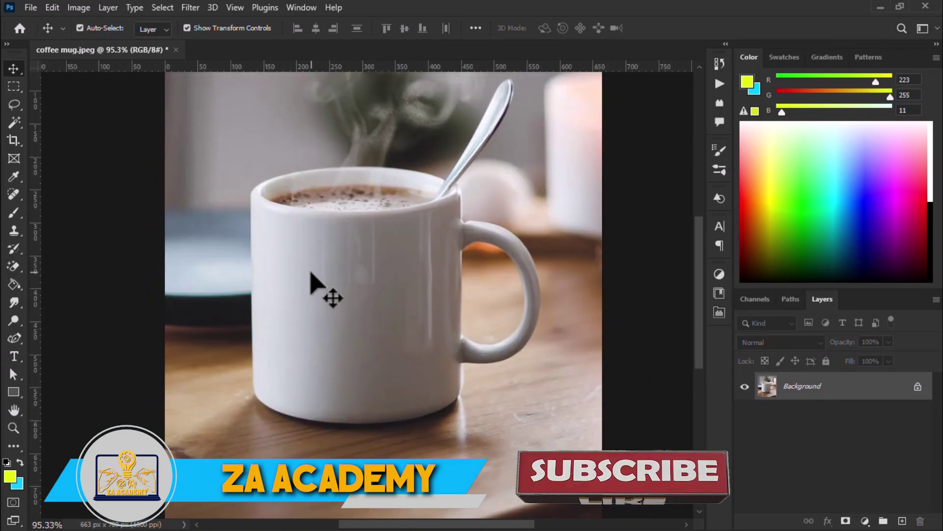
Step: Draw a yellow 320 × 316 px rectangle over the mug's front and set its stroke to none
scroll(310, 285, up, 3)
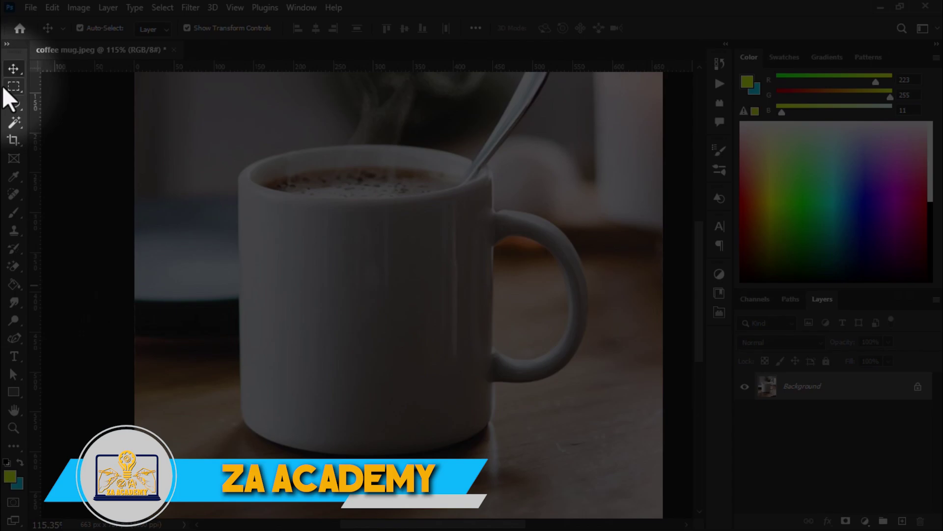
click(14, 393)
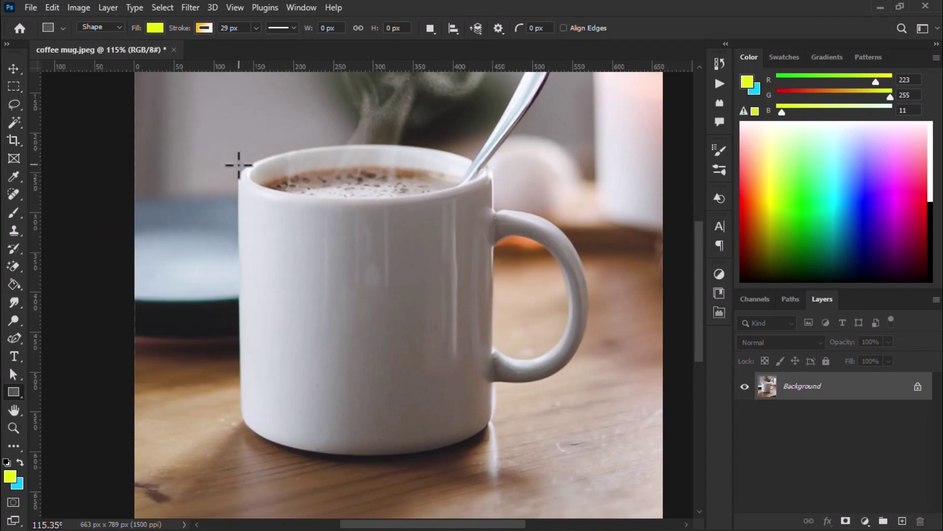
drag(239, 165, 492, 416)
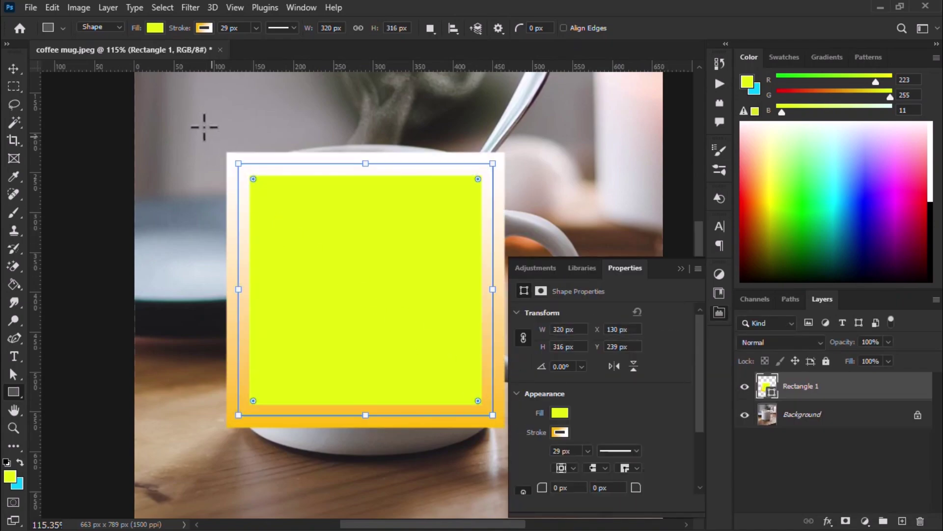
click(203, 28)
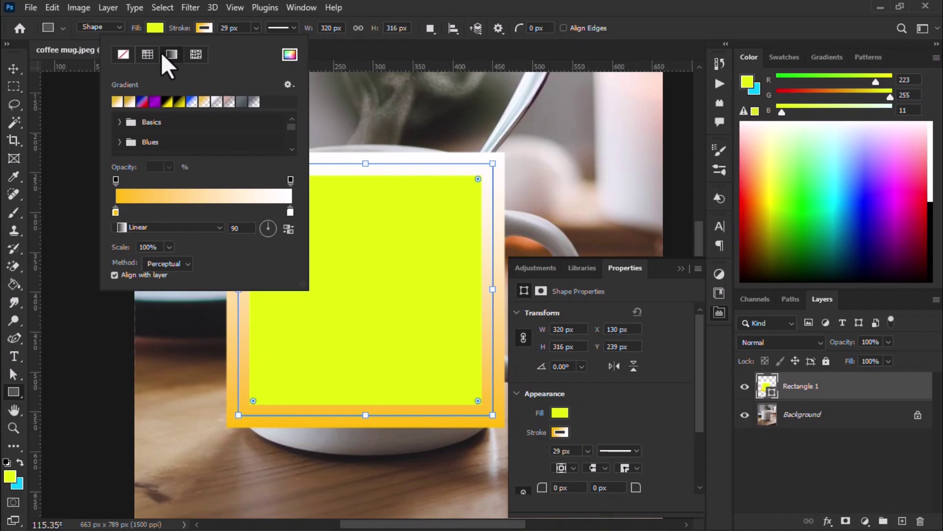
click(122, 54)
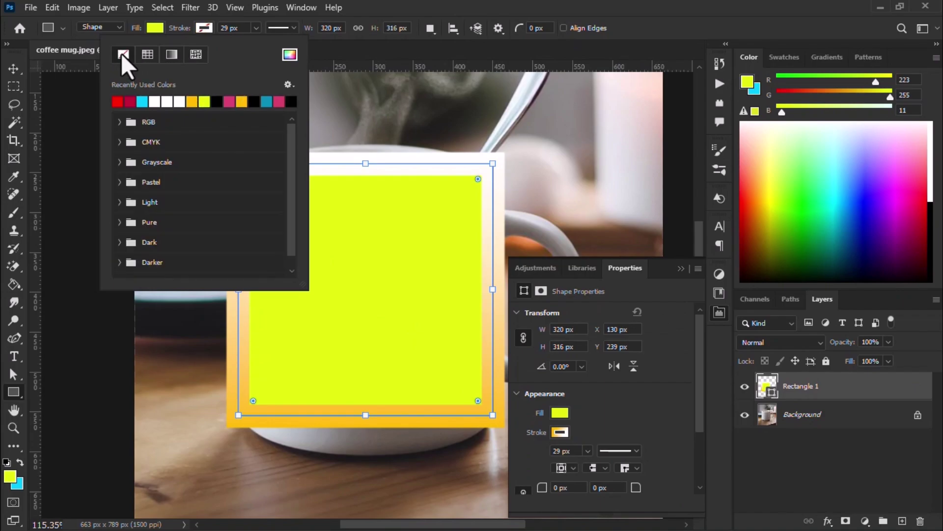
Step: Fill the rectangle with red and lower its layer opacity to 35%
click(155, 28)
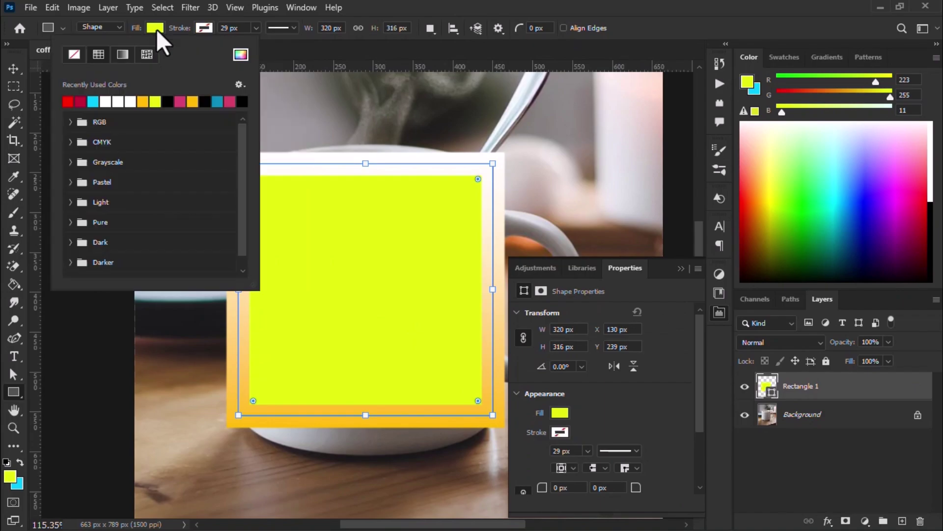
click(68, 99)
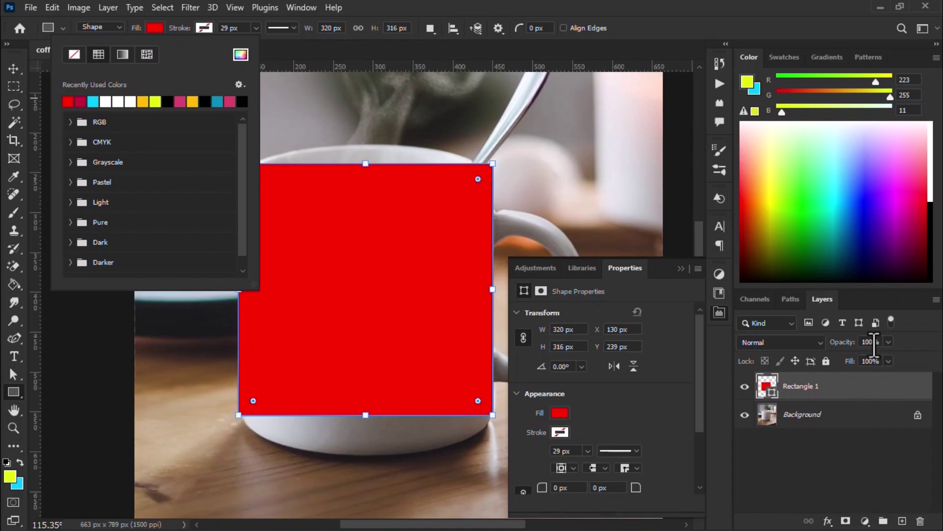
key(Escape)
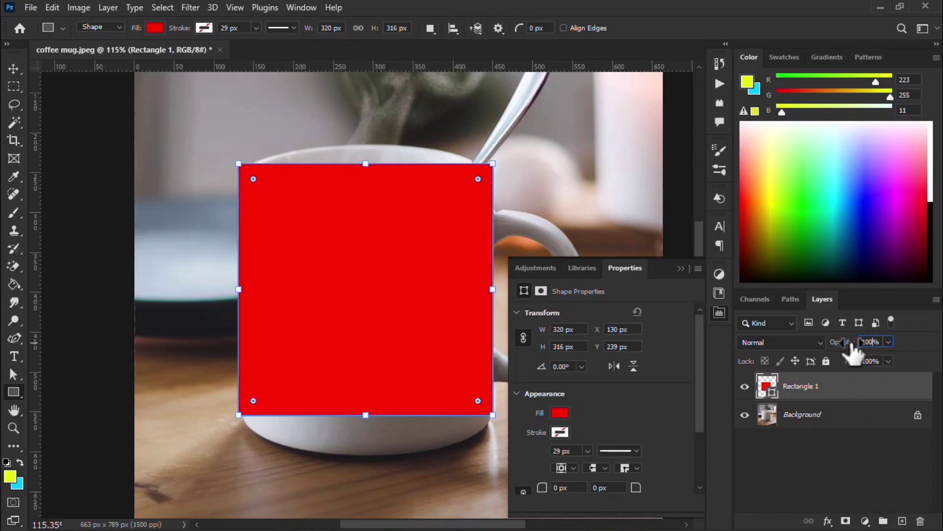
mouse_move(851, 353)
mouse_down()
mouse_move(825, 348)
mouse_move(843, 351)
mouse_up()
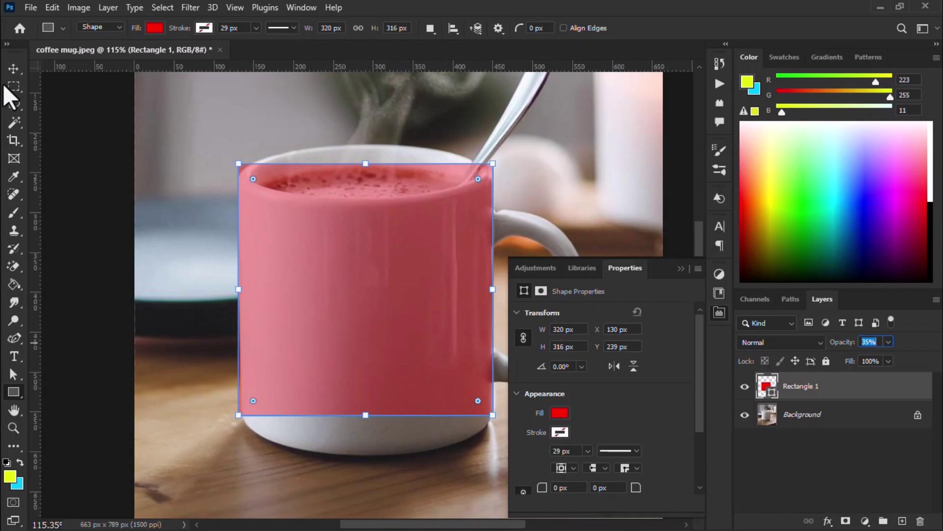
Step: Collapse the Properties panel, hide extras, and nudge the red rectangle slightly down
click(13, 70)
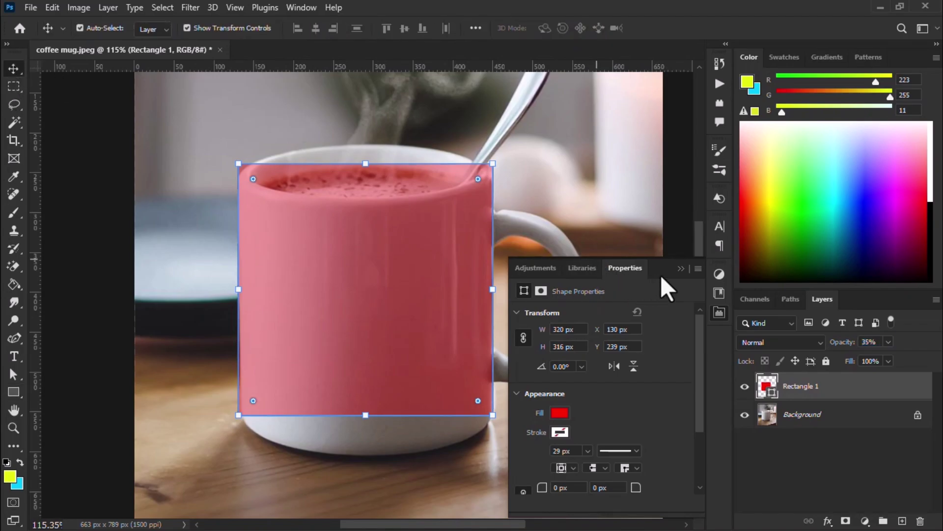
click(680, 269)
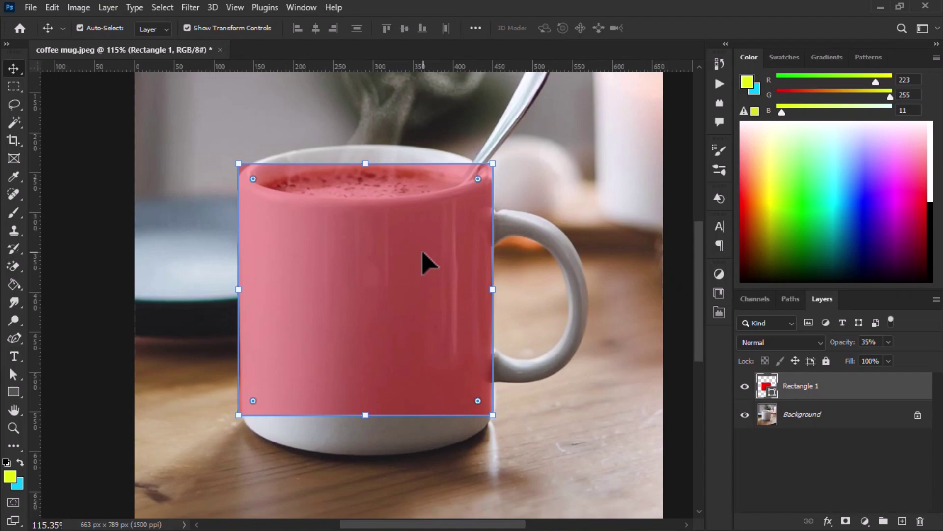
key(ctrl+h)
drag(391, 267, 391, 272)
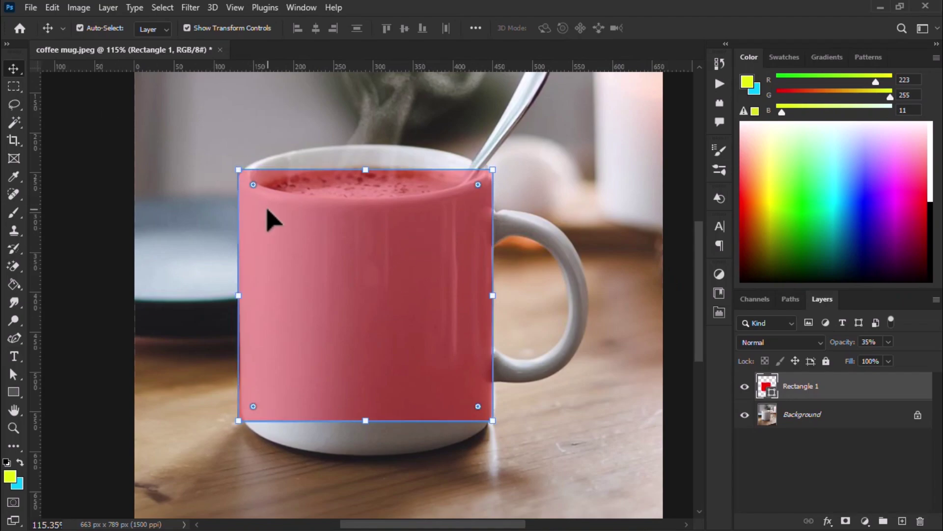
Step: Apply a Cylinder warp to Rectangle 1, curving its top and bottom to the mug's rim and base
key(ctrl+t)
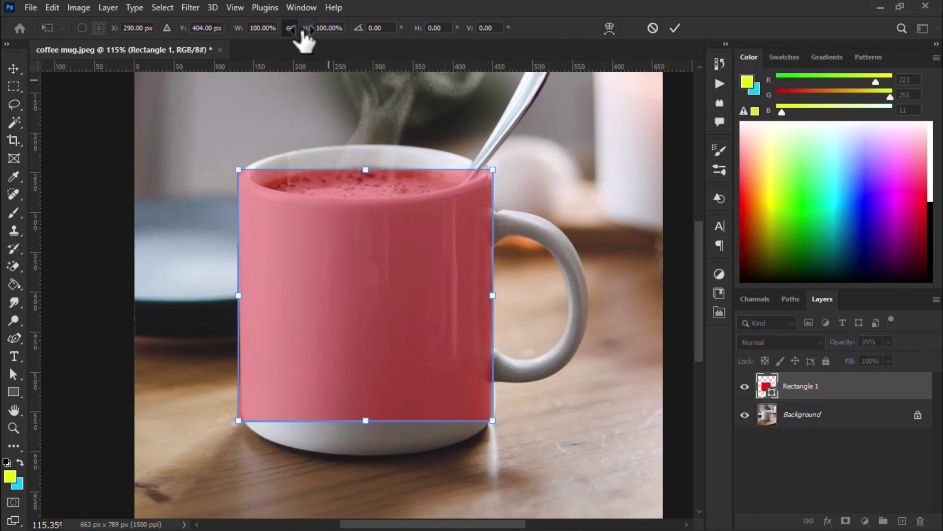
right_click(317, 252)
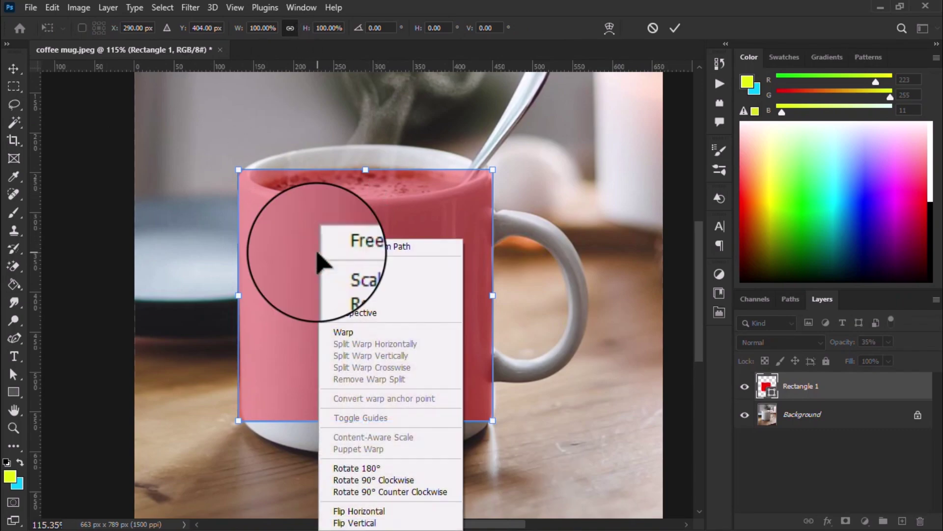
click(340, 334)
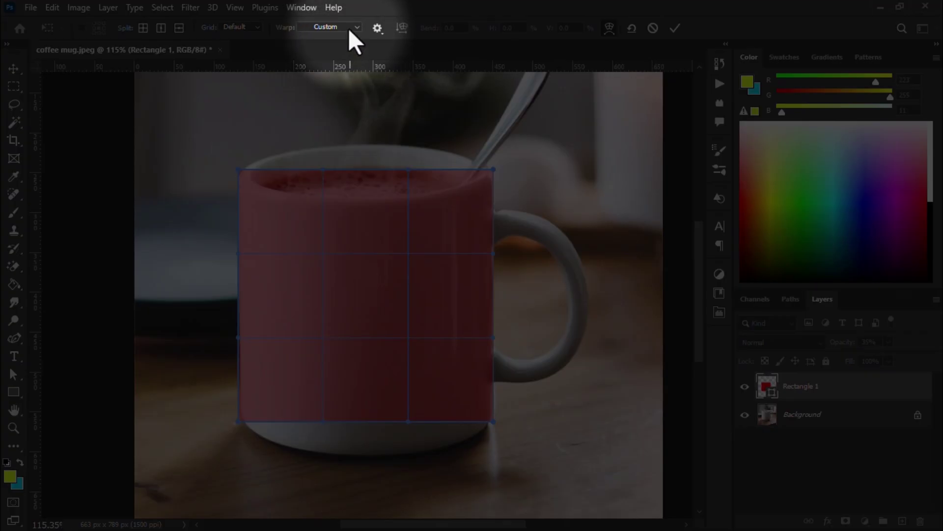
click(348, 28)
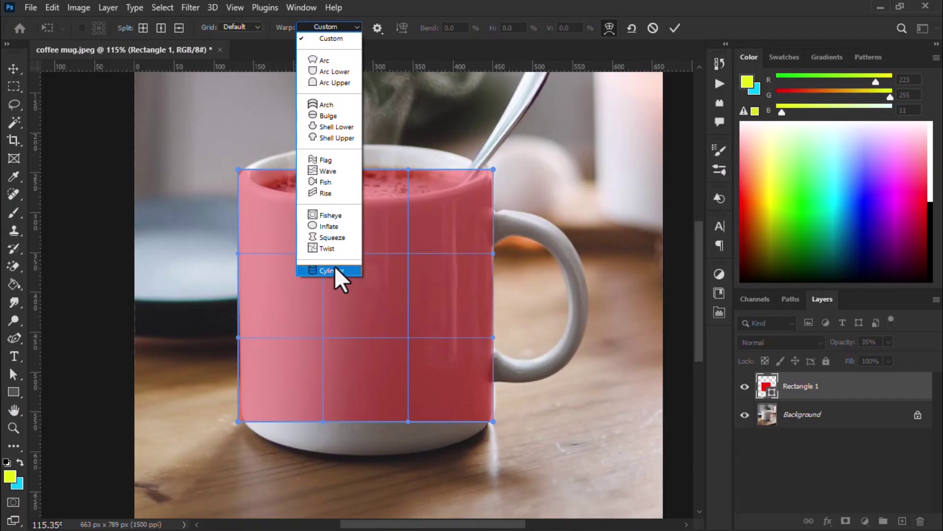
click(336, 269)
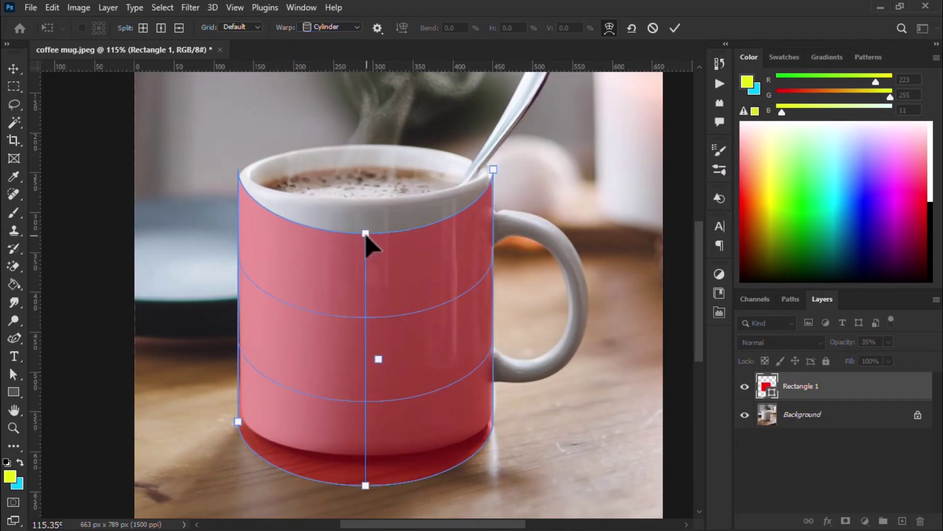
drag(366, 234, 367, 206)
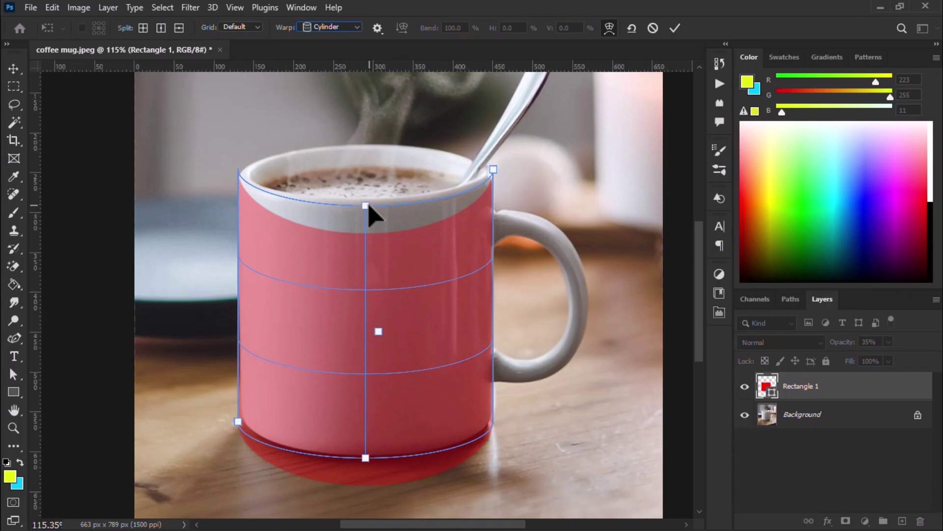
drag(238, 421, 242, 419)
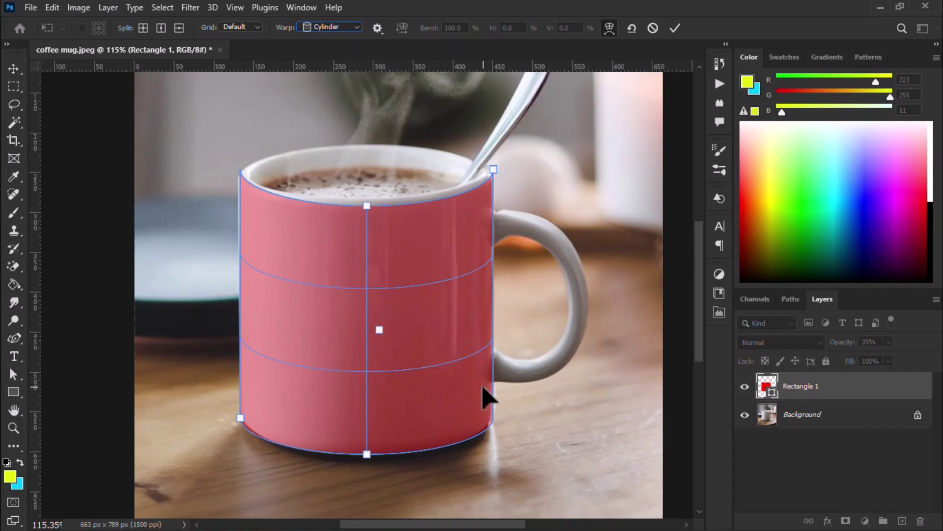
Step: Commit the warp, converting the shape to a path, and set Rectangle 1 to Multiply at 100% opacity
click(20, 68)
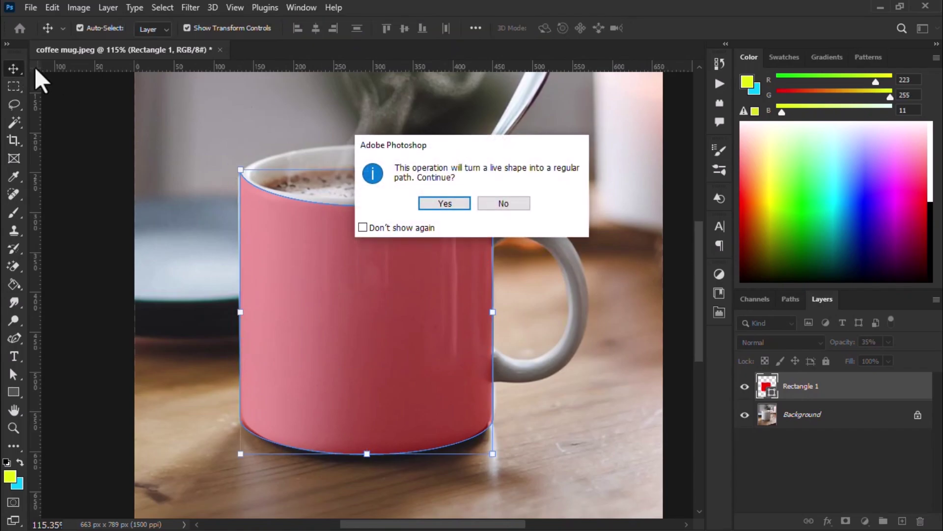
click(460, 202)
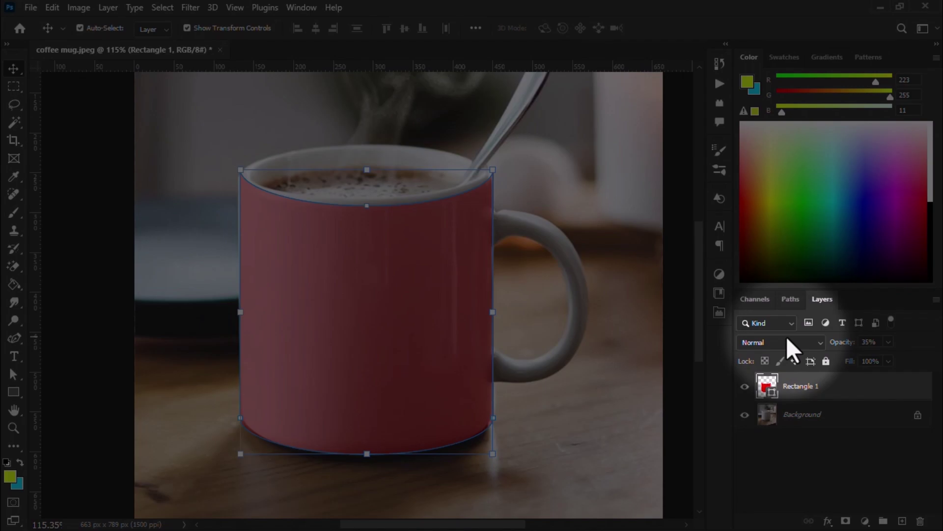
click(786, 341)
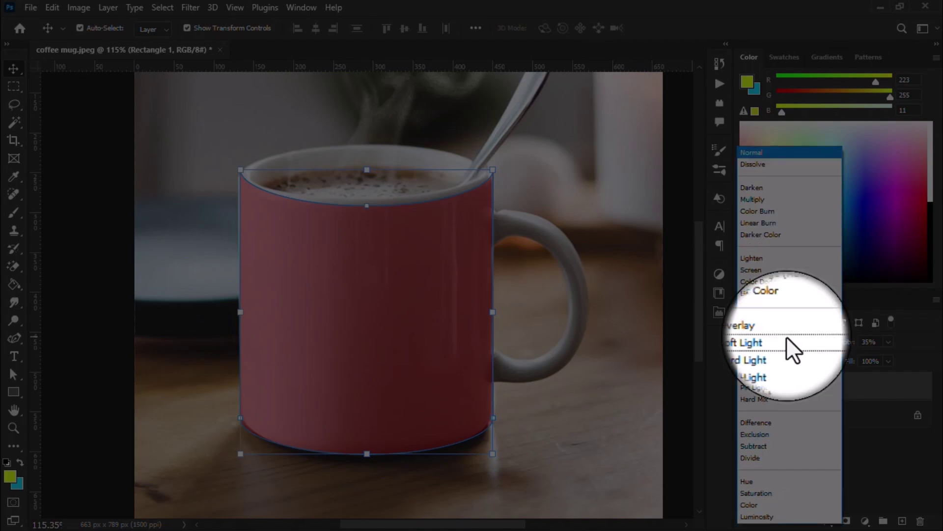
click(747, 199)
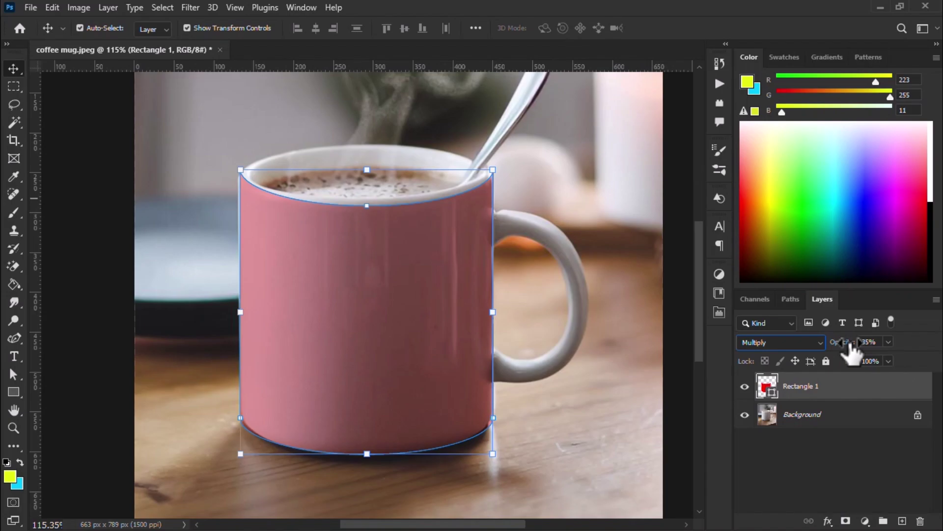
click(870, 342)
text(100)
key(Return)
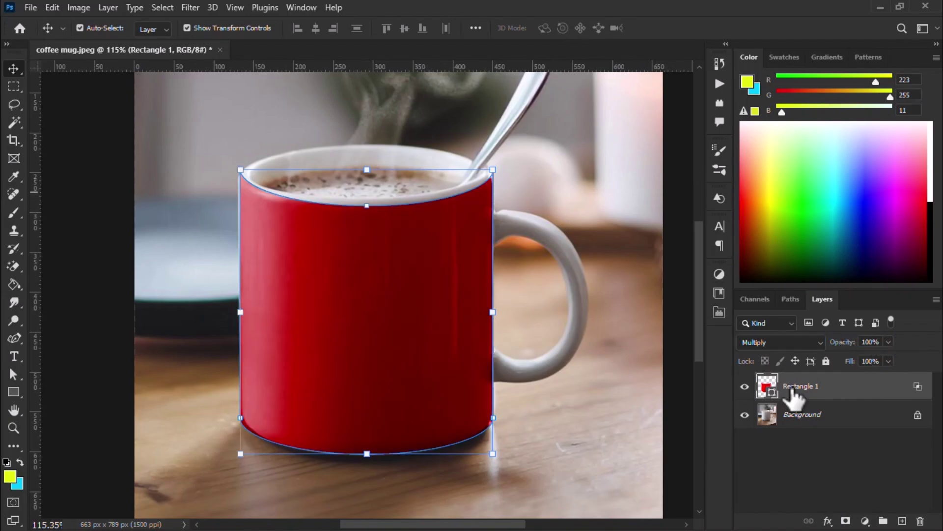
Step: Open the context menu for the Rectangle 1 layer
right_click(792, 397)
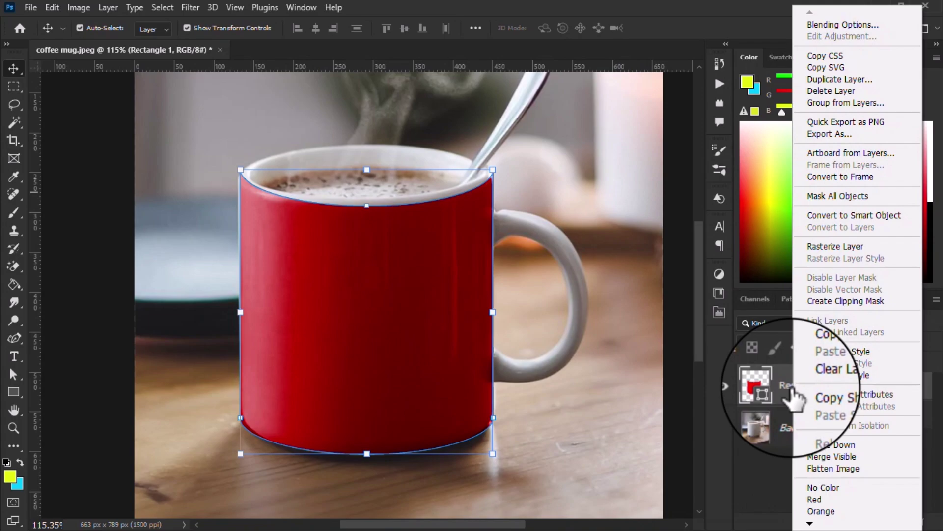
Step: Convert Rectangle 1 to a smart object and open its contents as Rectangle 1.psb
click(847, 218)
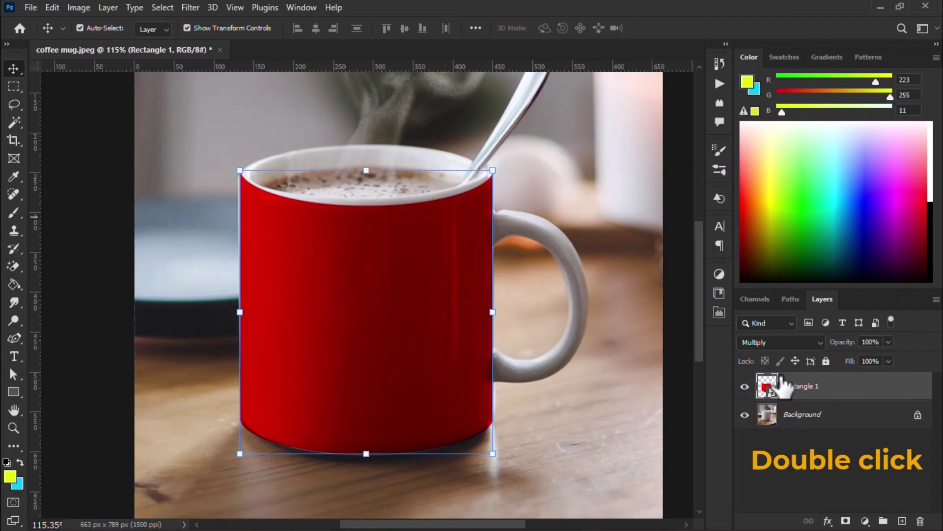
double_click(775, 393)
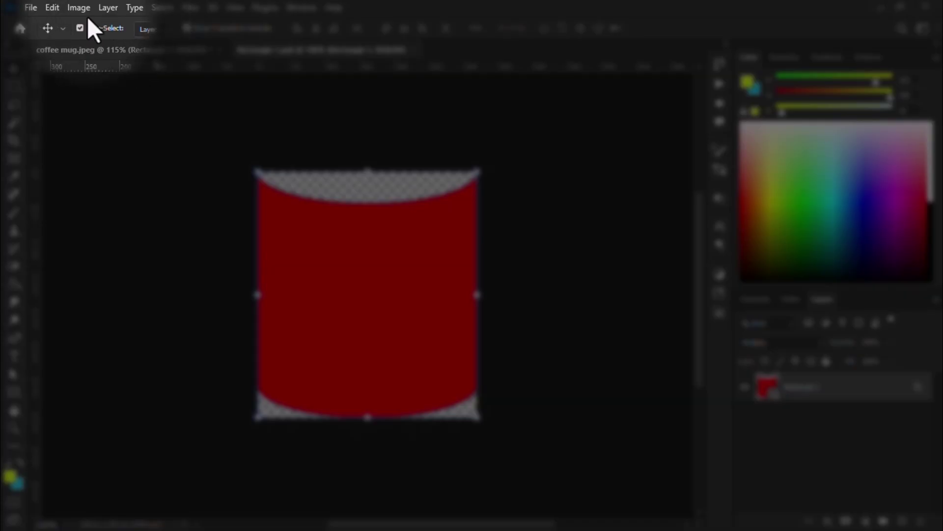
Step: Place funn.jpeg embedded, scale and centre it, hide the red Rectangle 1 layer, and save
click(30, 6)
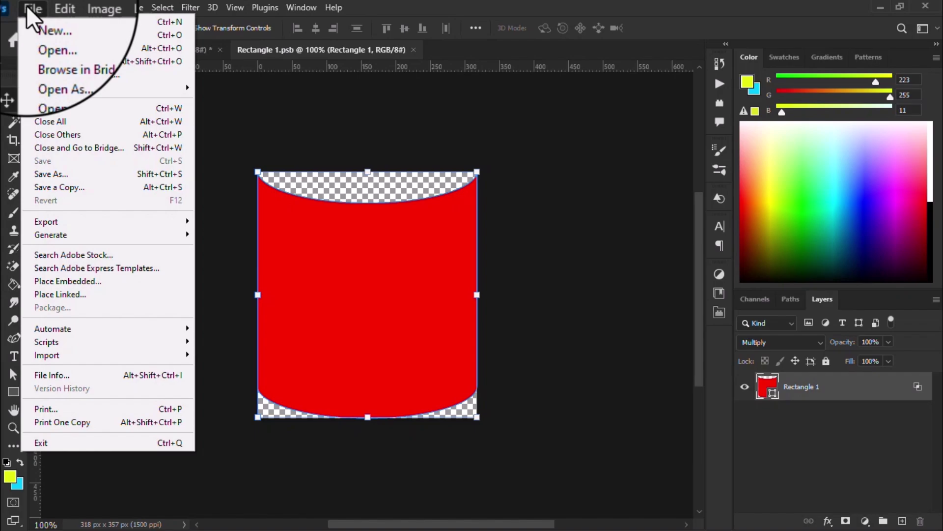
click(105, 279)
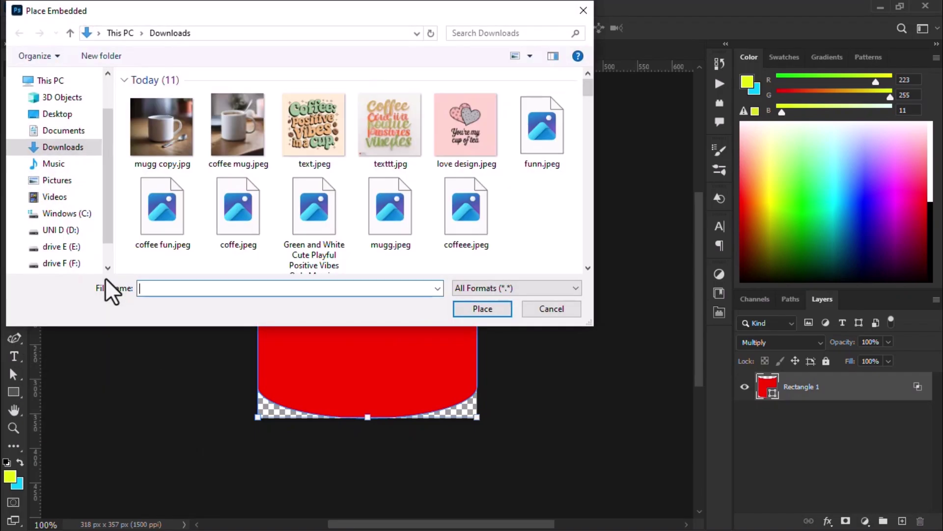
click(491, 309)
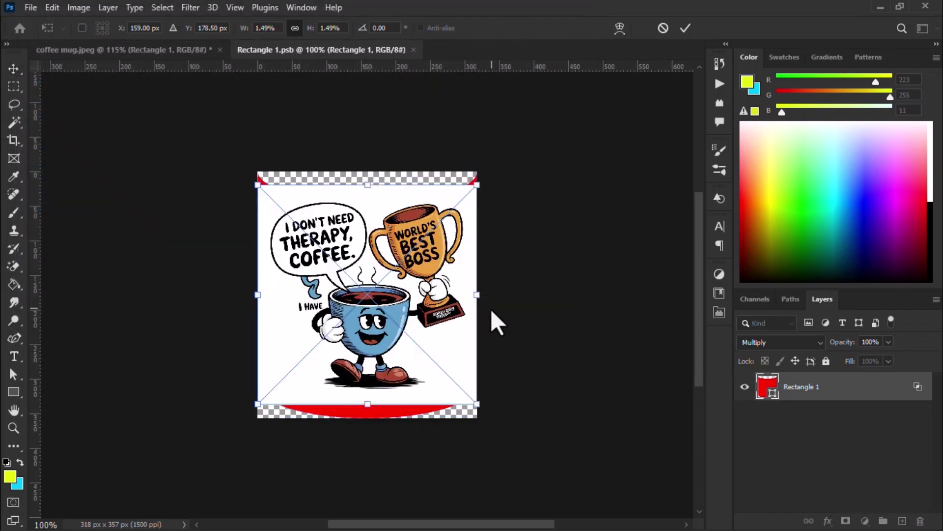
drag(258, 184, 294, 222)
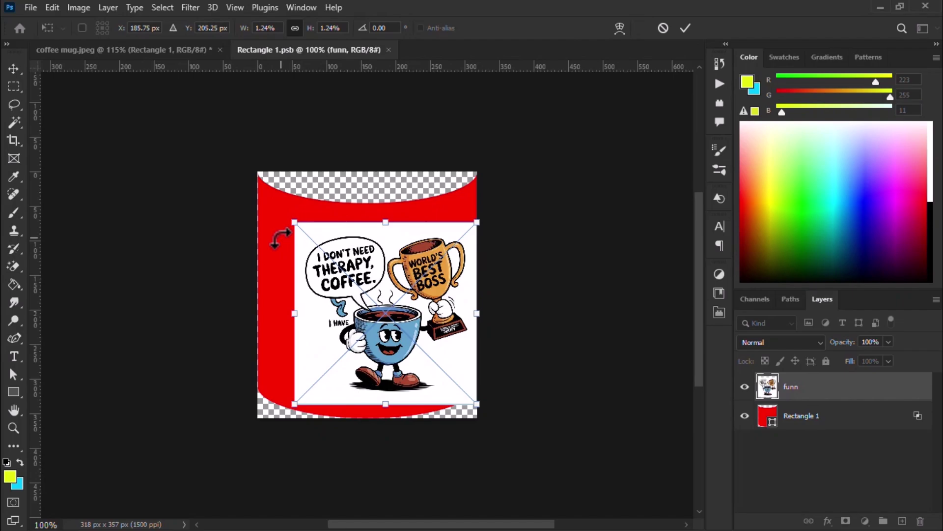
drag(419, 246, 399, 236)
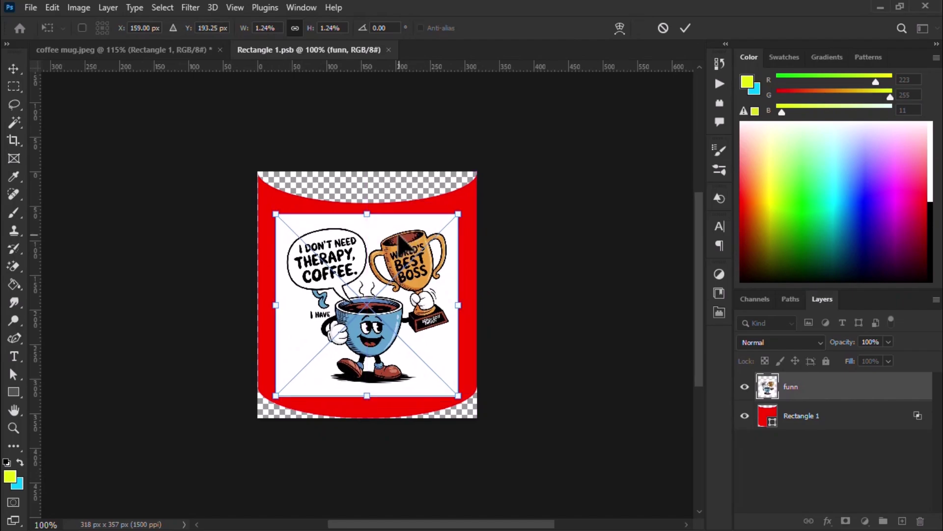
key(Return)
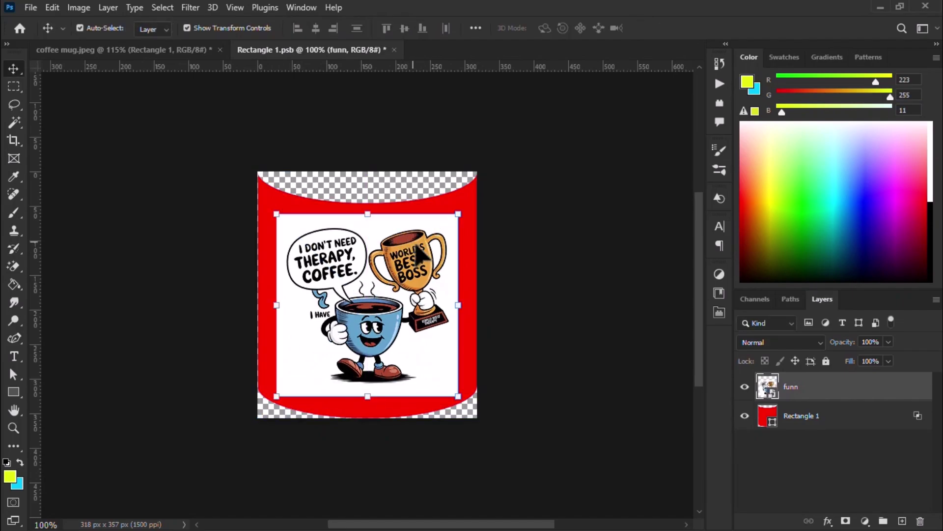
click(745, 415)
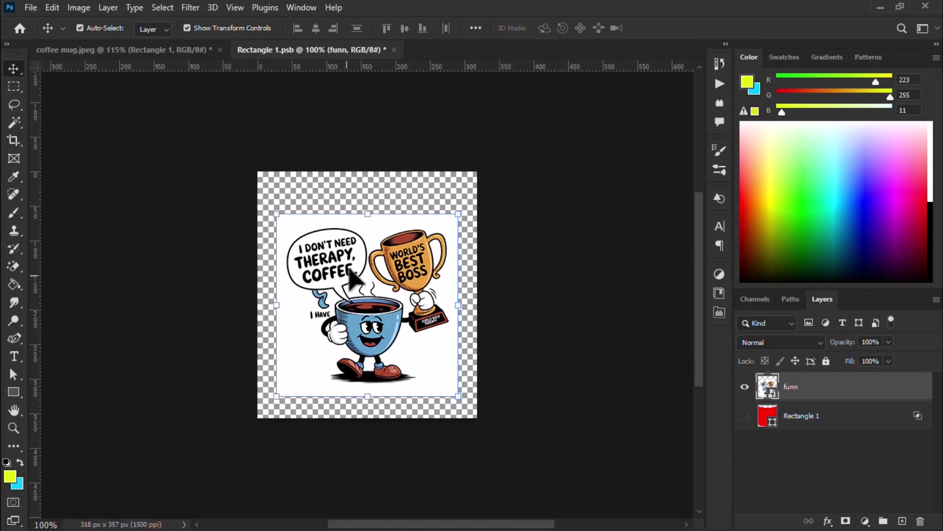
key(ctrl+s)
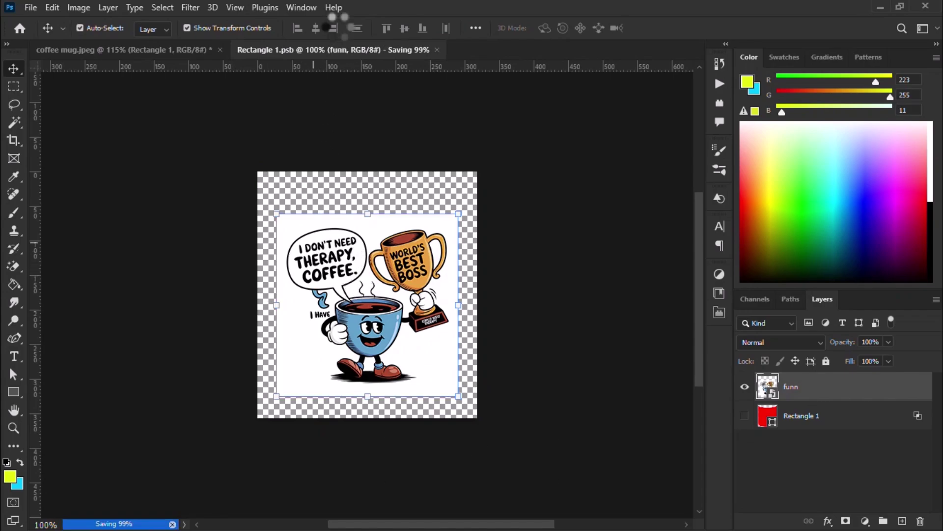
Step: Close Rectangle 1.psb to show the cartoon coffee-cup design on the mug, then deselect the layer
click(389, 50)
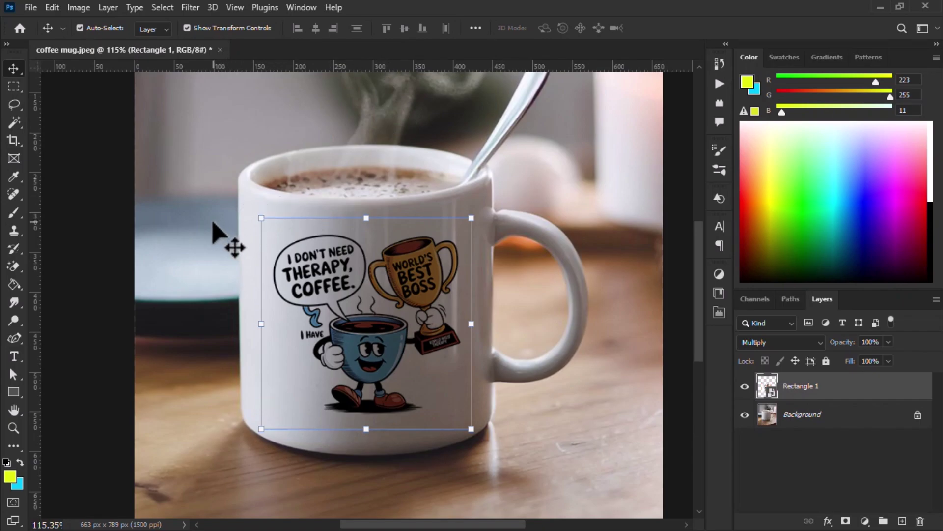
key(ctrl+h)
click(126, 221)
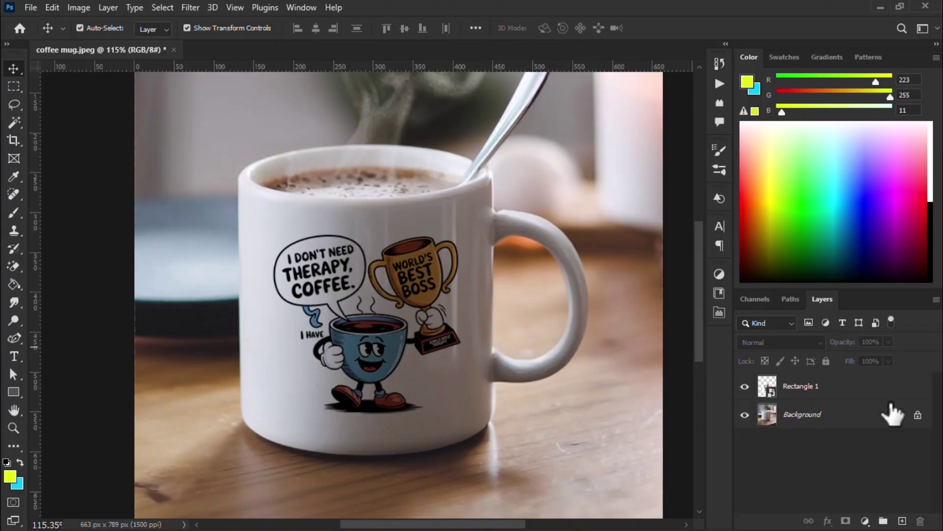
Step: Set Rectangle 1's Blend If Underlying Layer highlights to 142/237 so the mug's shading shows through
click(876, 397)
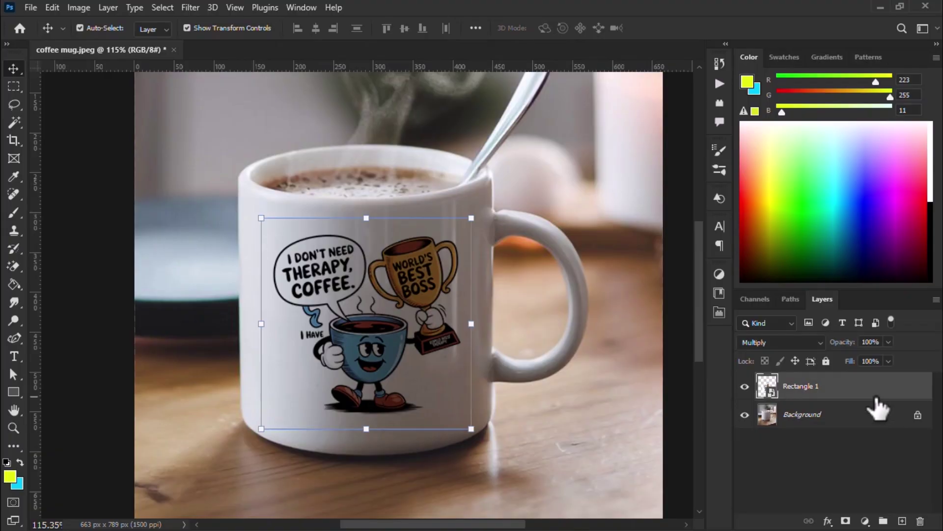
click(829, 522)
click(851, 380)
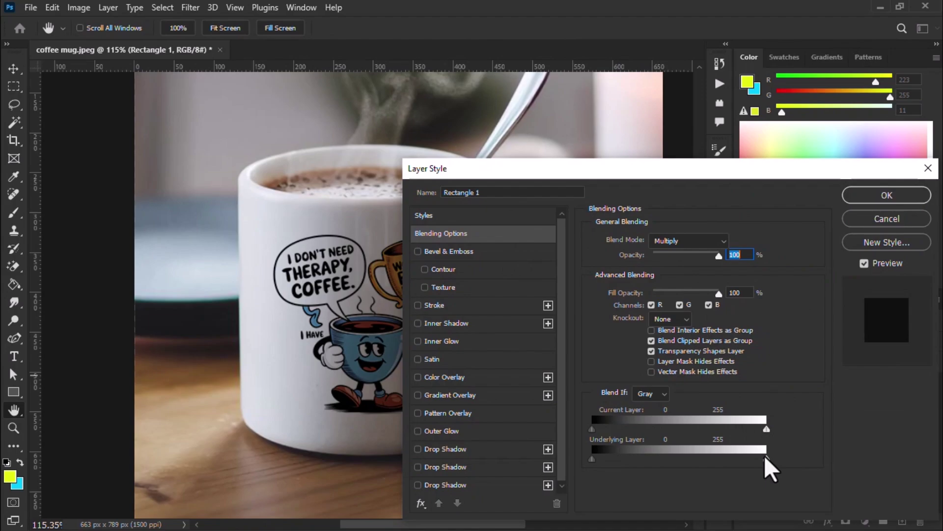
drag(765, 462, 759, 462)
drag(670, 448, 692, 447)
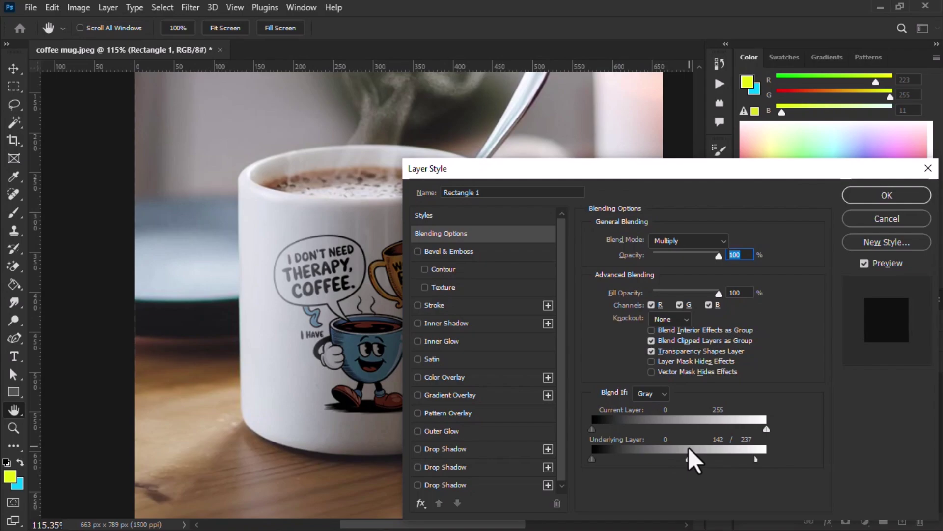
click(859, 192)
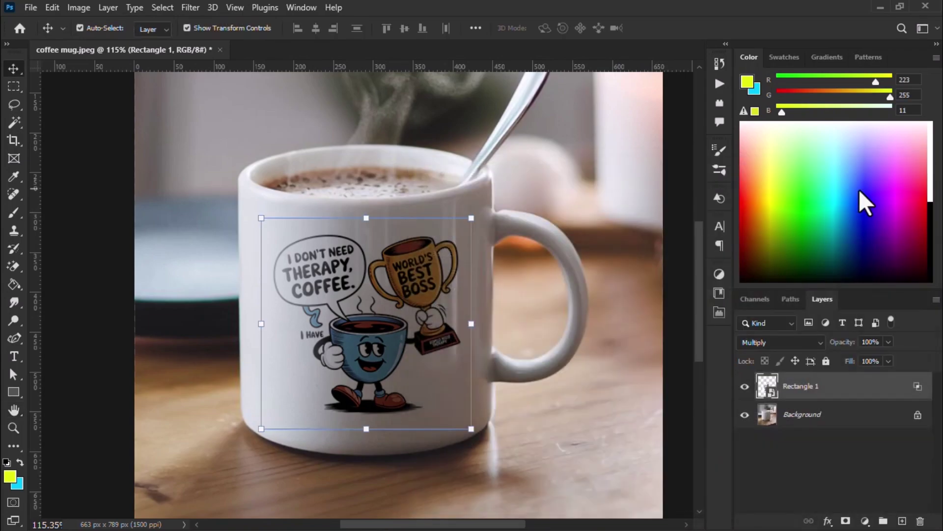
scroll(548, 275, down, 2)
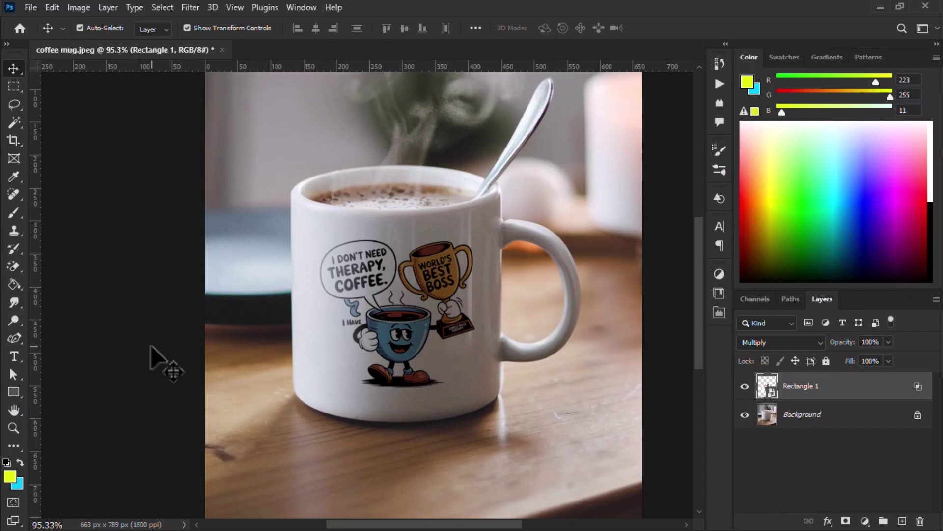
click(155, 360)
scroll(420, 295, down, 4)
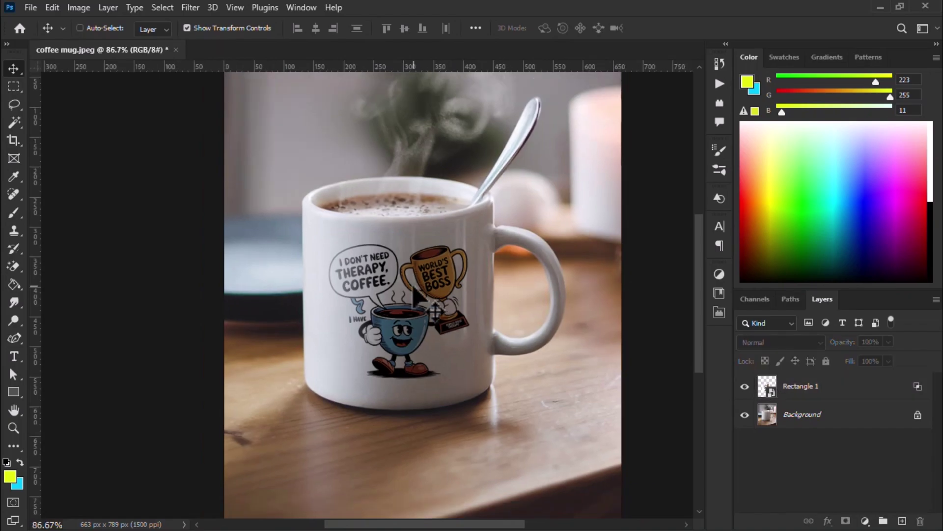
scroll(414, 289, up, 7)
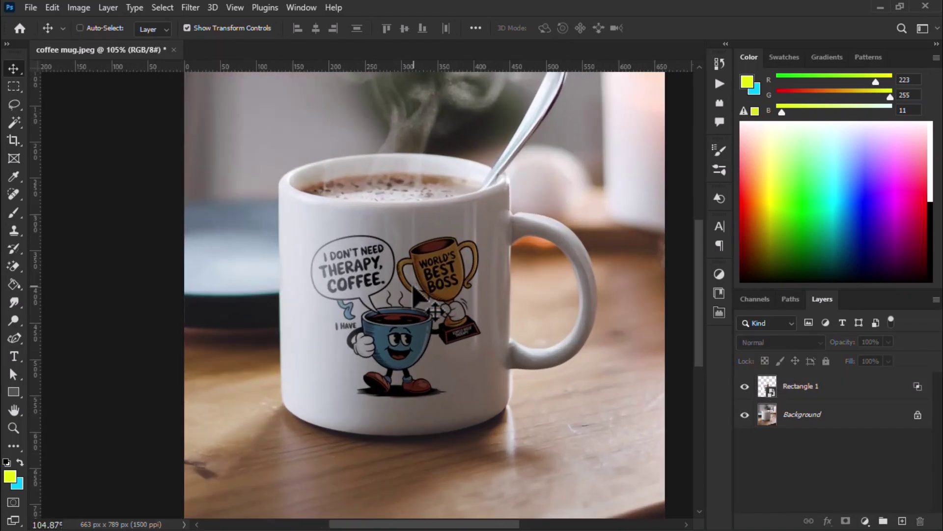
scroll(414, 289, down, 3)
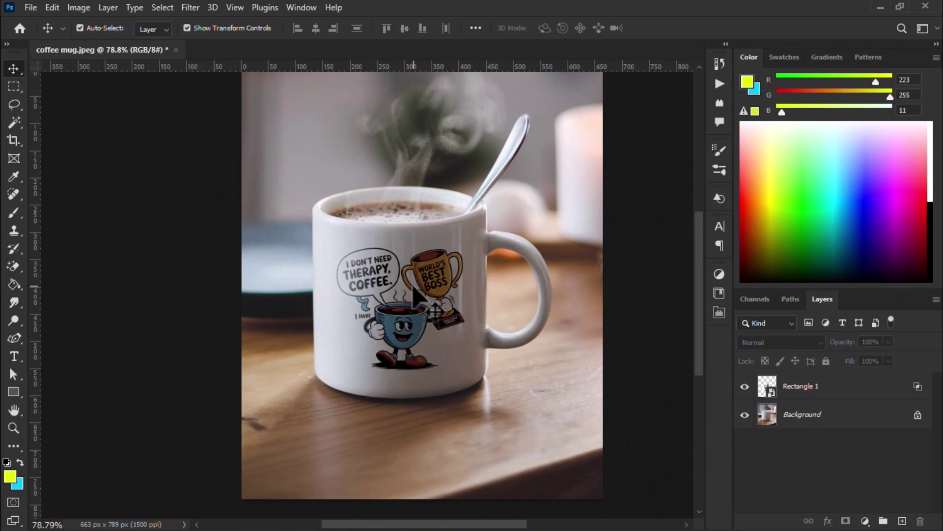
Step: Open the mug design's smart object and place text.jpeg as an embedded image
double_click(769, 391)
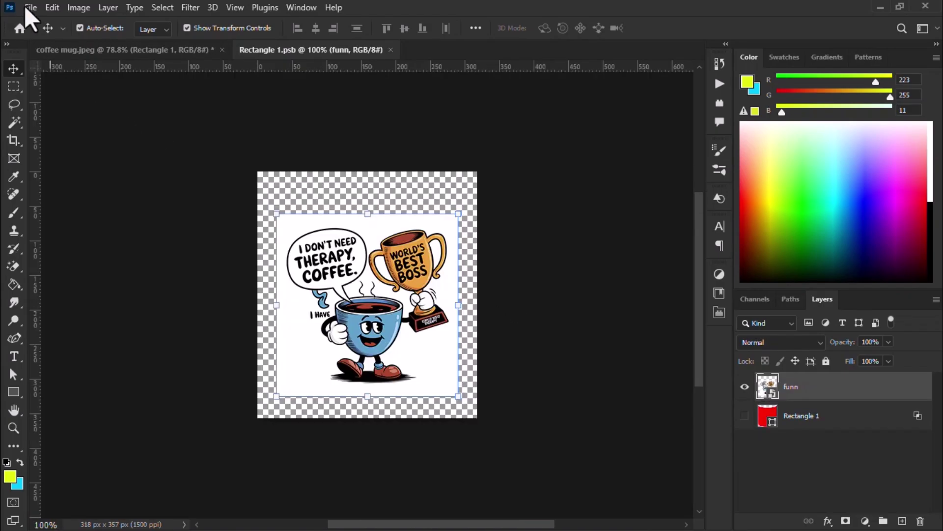
click(27, 7)
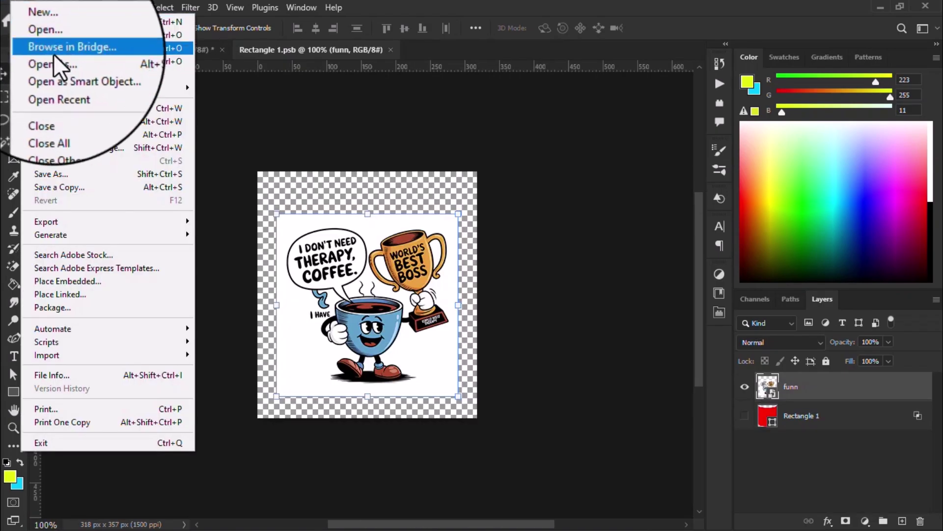
click(114, 281)
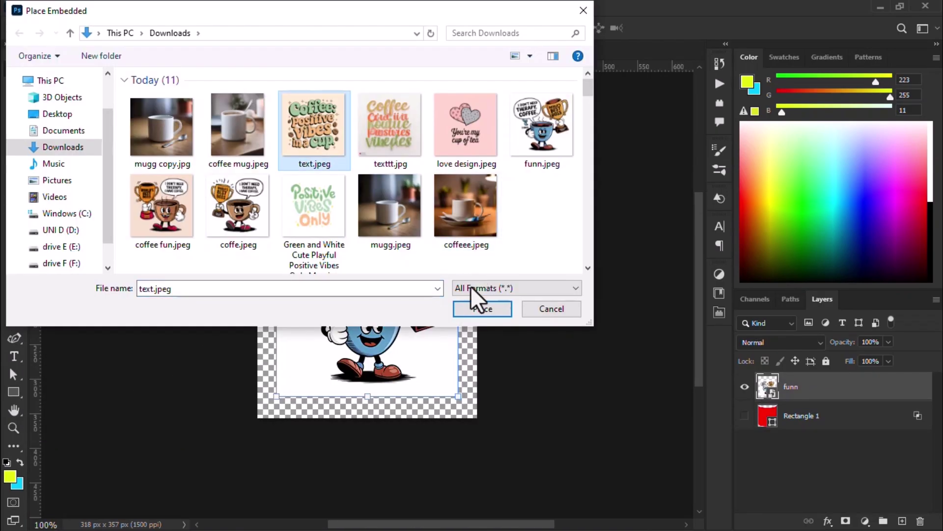
click(479, 308)
Step: Delete the old funn cartoon and Rectangle 1 layers from the smart object
click(745, 416)
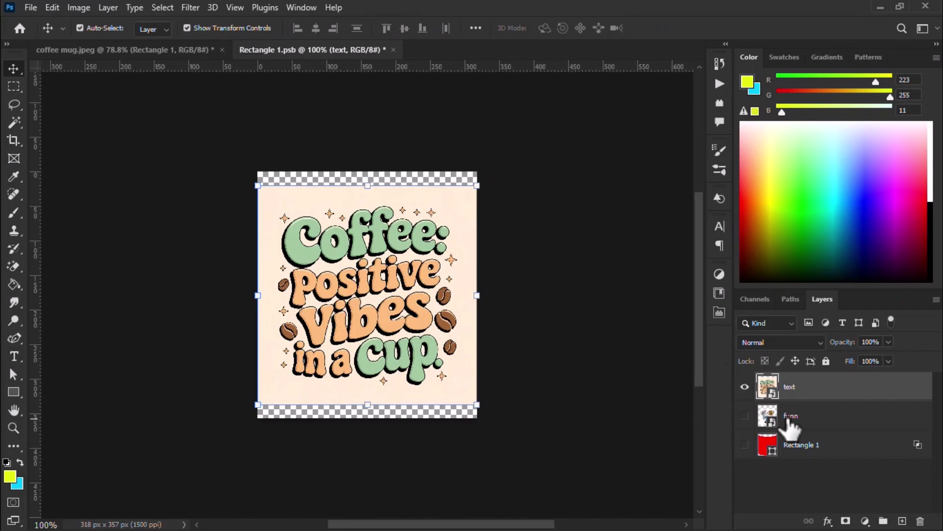
click(792, 421)
shift+click(793, 442)
key(Delete)
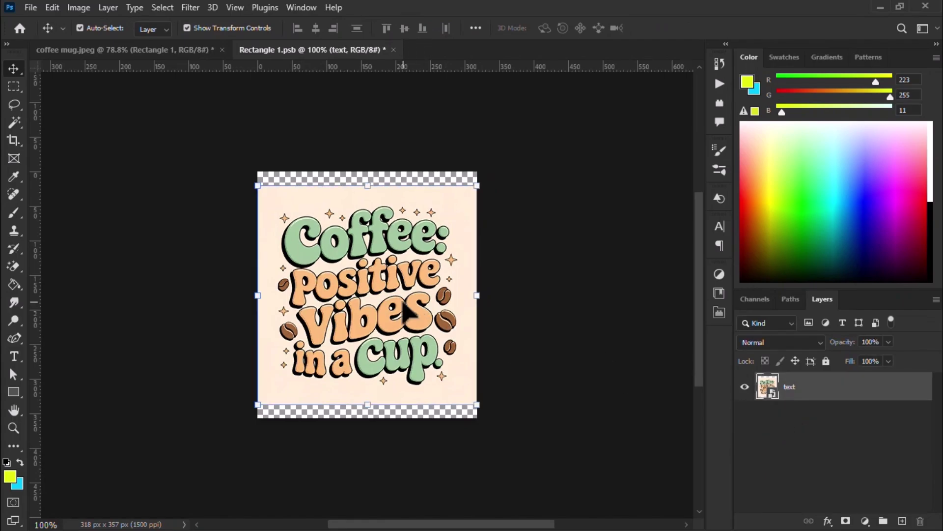
Step: Scale the quote image down to 266 px, centre it, commit, save and close the .psb
drag(257, 186, 289, 216)
drag(379, 268, 366, 263)
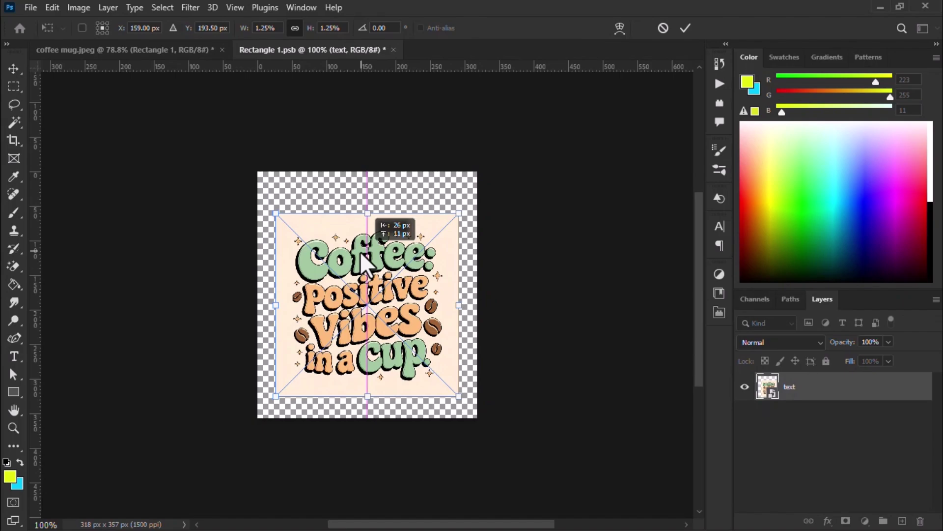
key(Return)
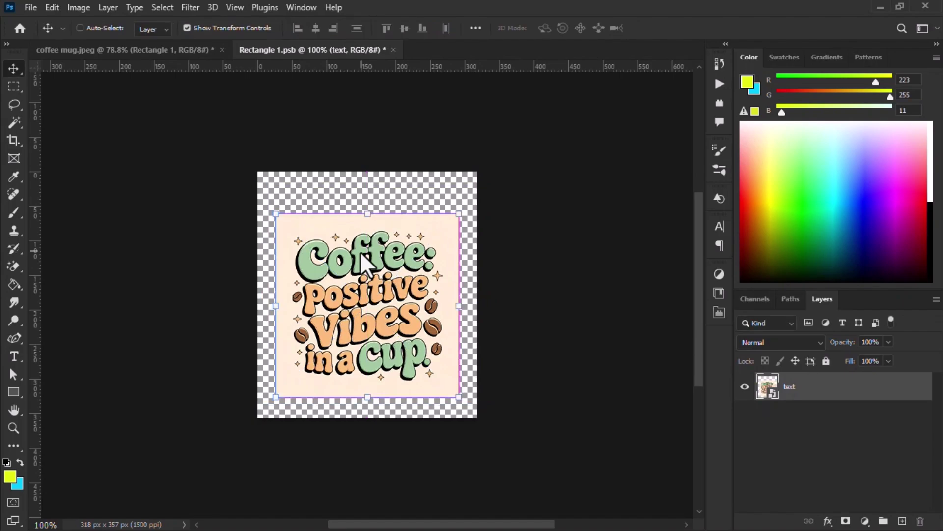
key(ctrl+s)
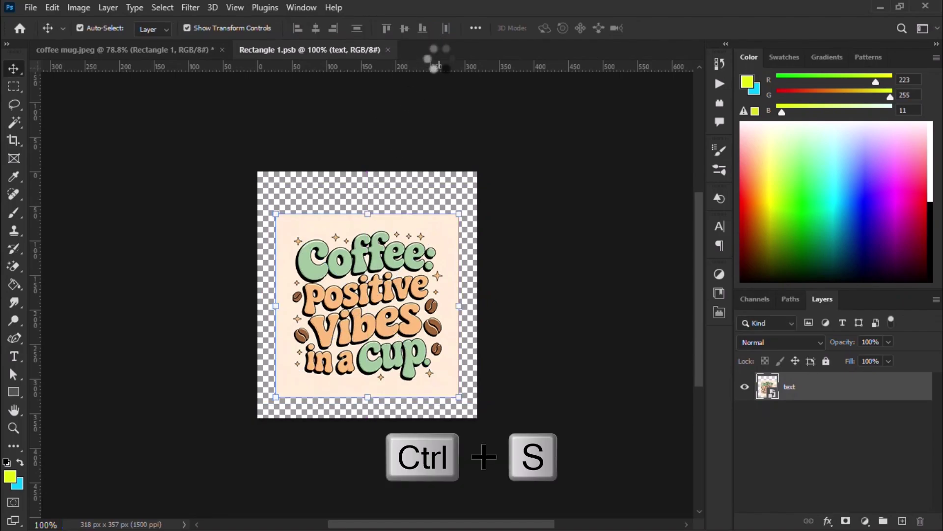
click(389, 50)
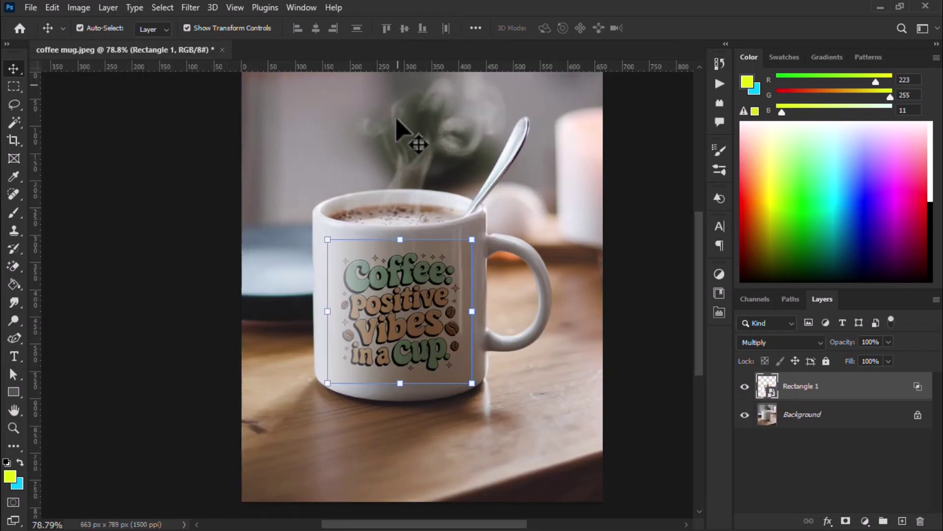
click(271, 252)
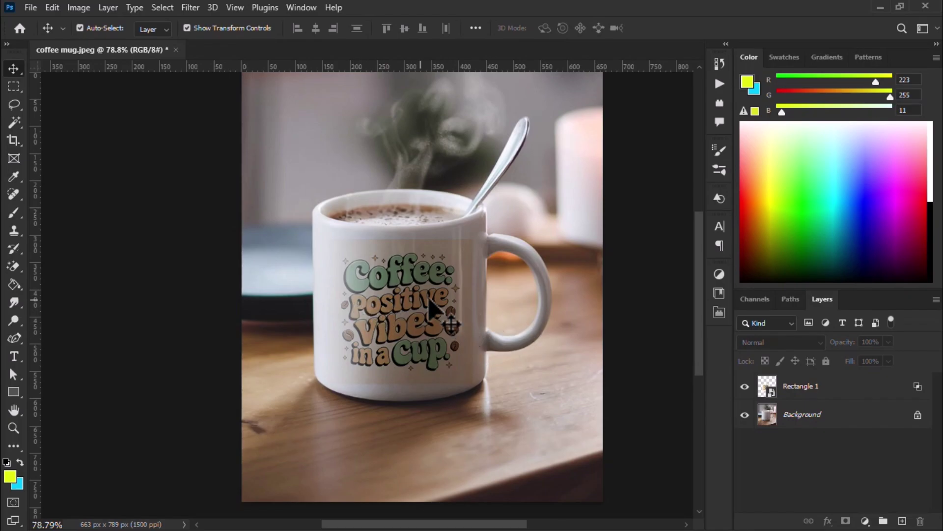
scroll(456, 267, up, 3)
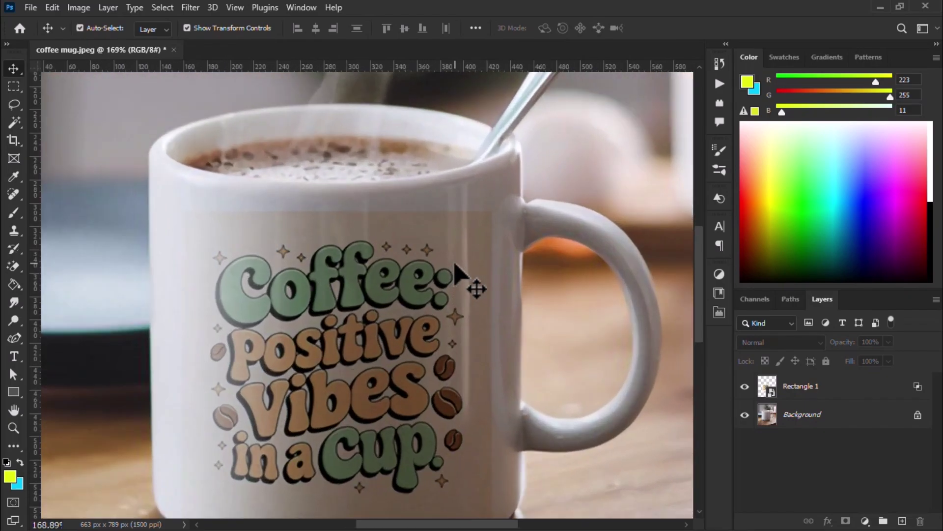
scroll(455, 265, up, 5)
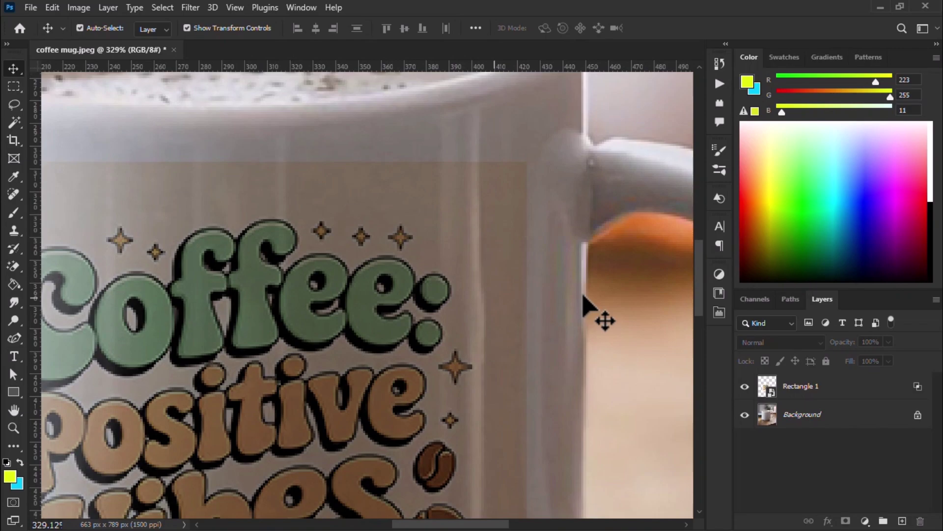
scroll(476, 258, down, 1)
scroll(476, 265, down, 3)
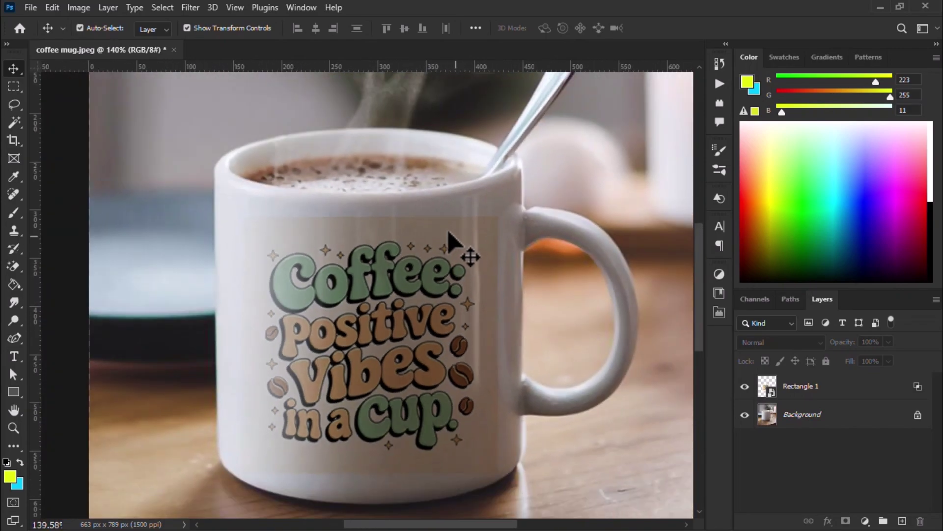
Step: In the reopened smart object, rasterize it with the Magic Eraser, then undo the excessive erase
double_click(767, 388)
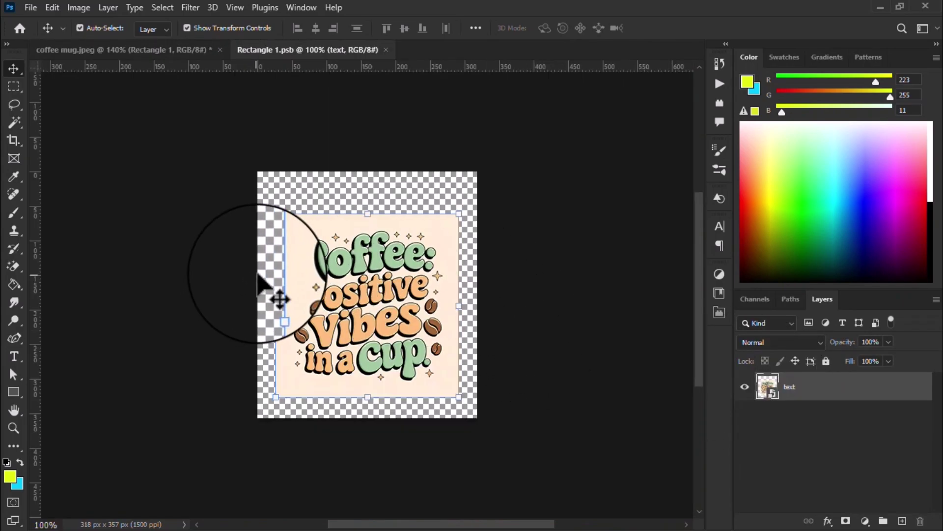
click(13, 268)
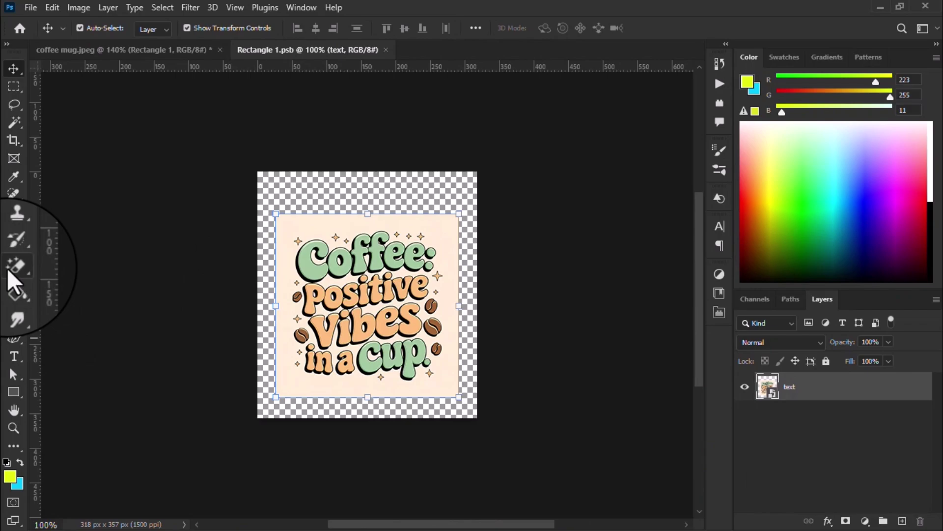
click(295, 202)
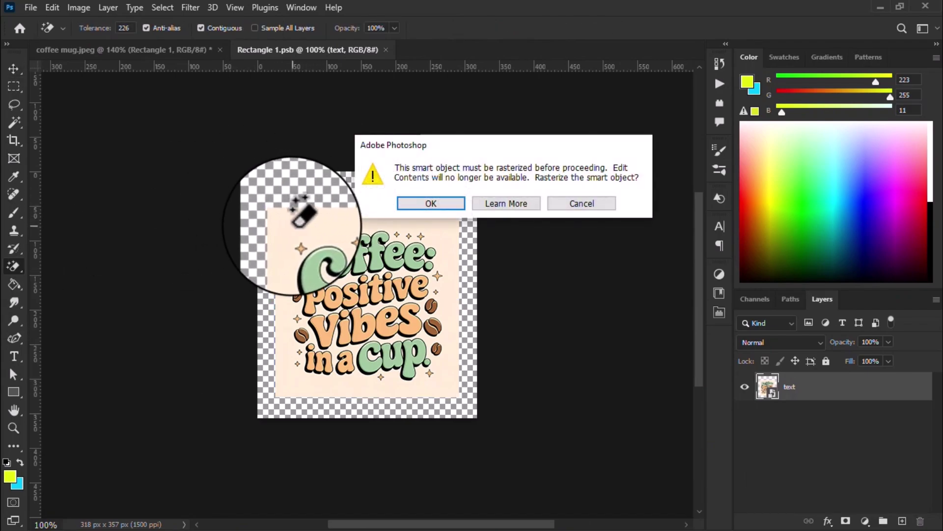
click(424, 203)
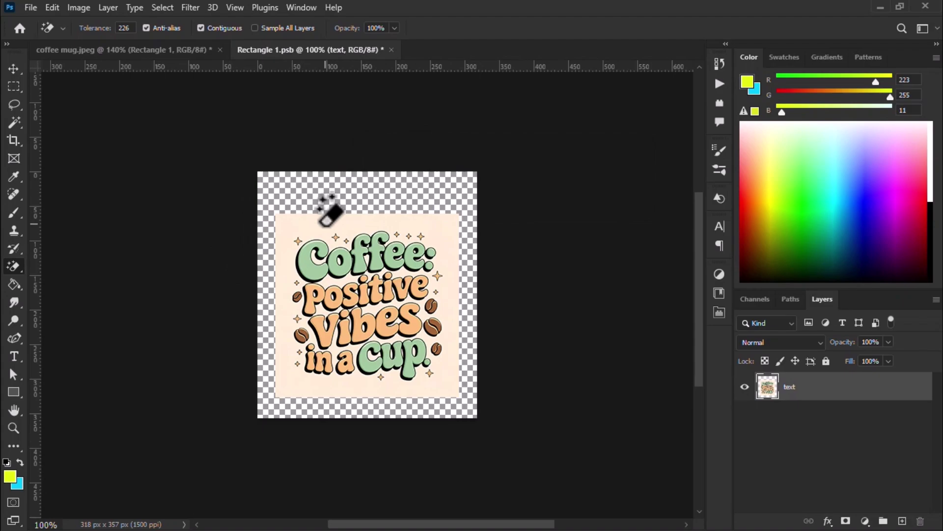
click(305, 202)
key(ctrl+z)
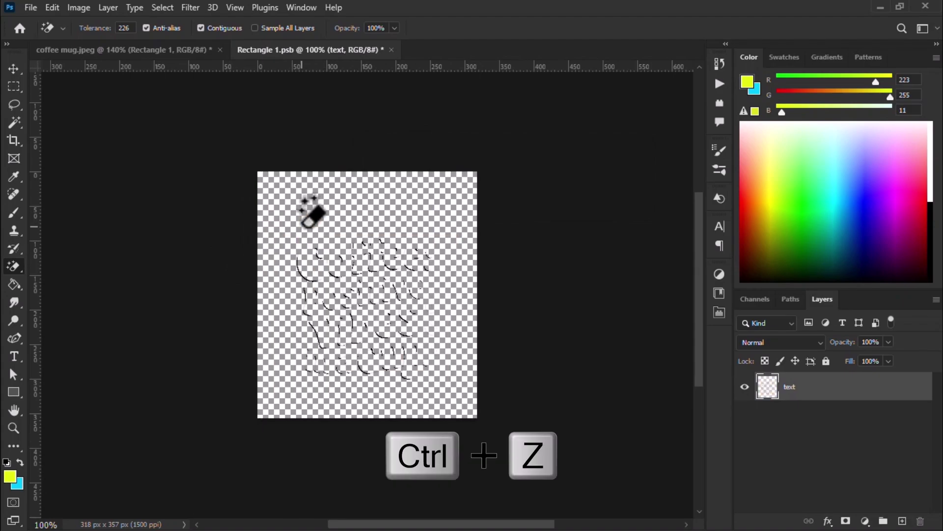
key(ctrl+z)
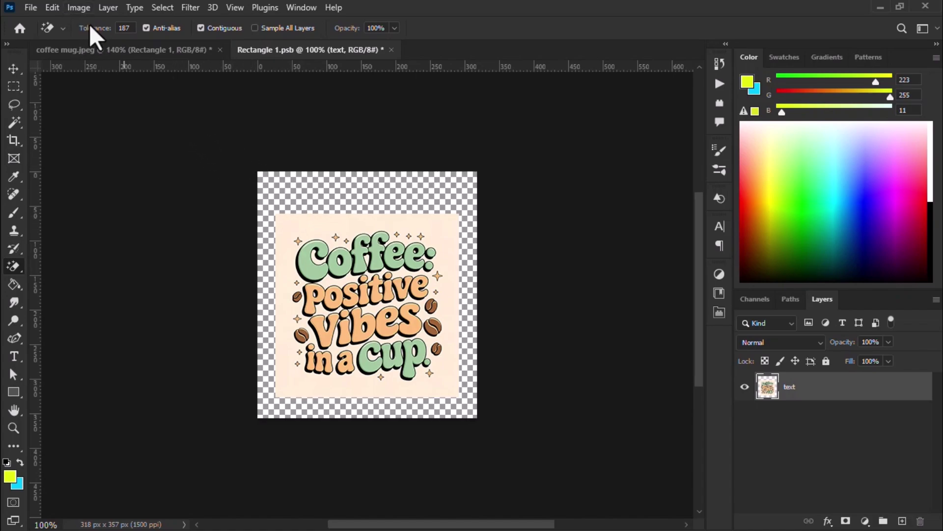
Step: At Tolerance 85, erase the beige background and the cream fill inside the C, then save
drag(95, 32, 23, 30)
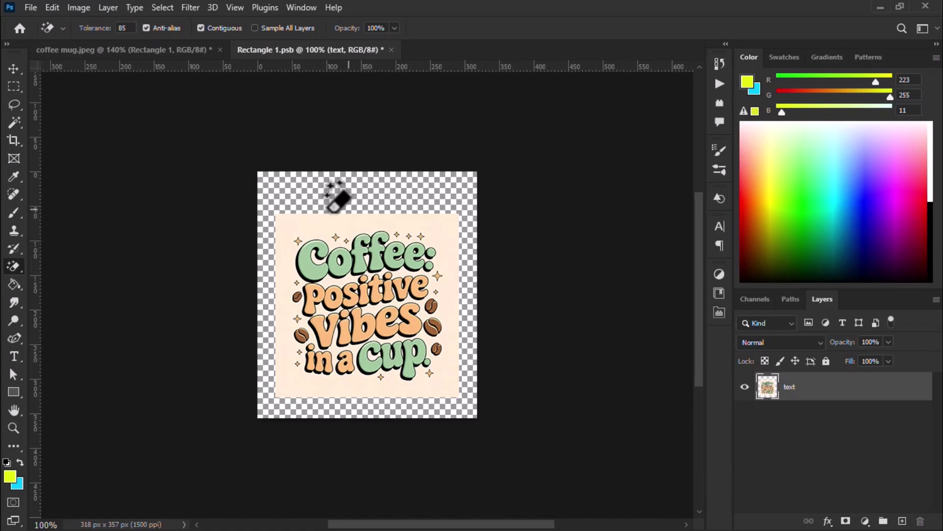
click(293, 219)
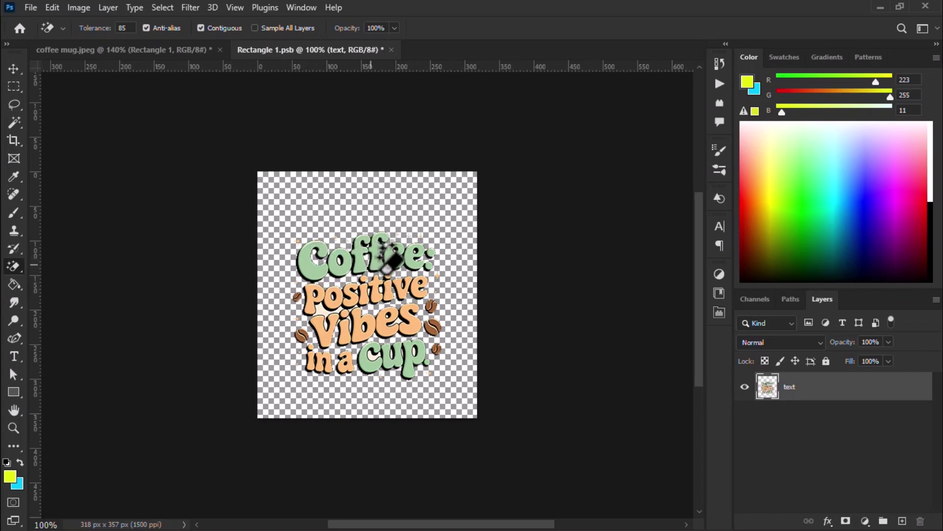
scroll(343, 315, up, 3)
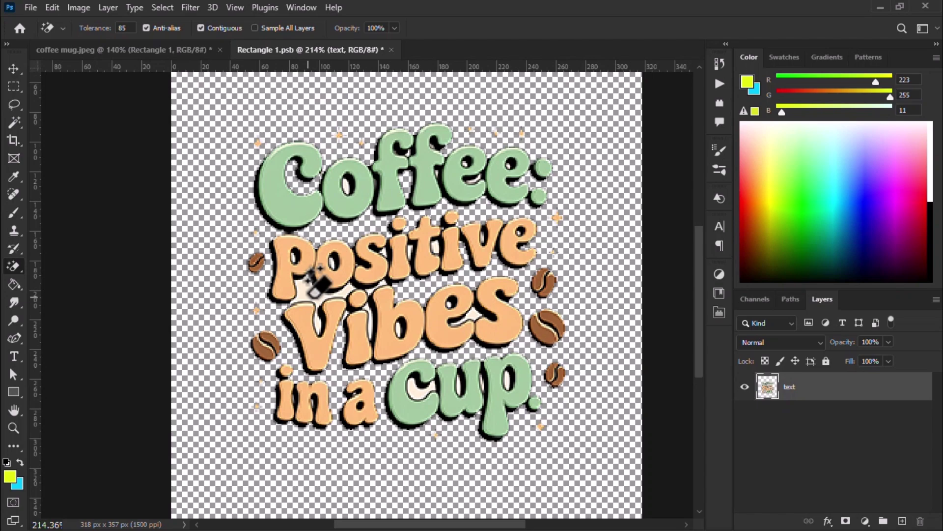
click(419, 378)
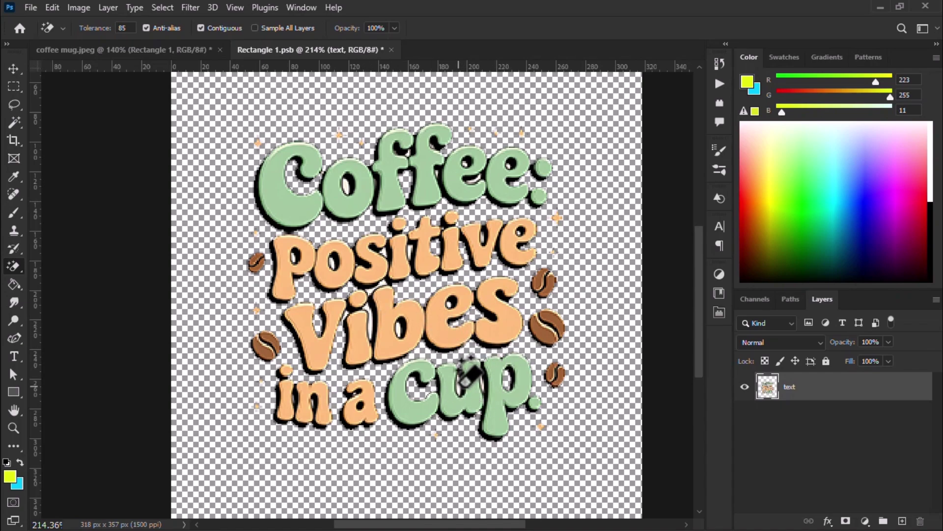
scroll(470, 375, down, 3)
scroll(393, 260, up, 6)
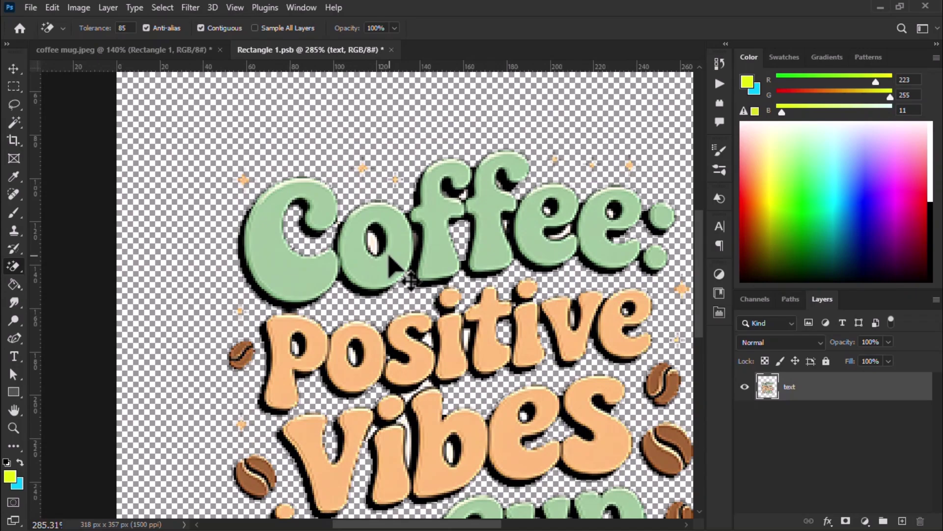
scroll(377, 245, down, 4)
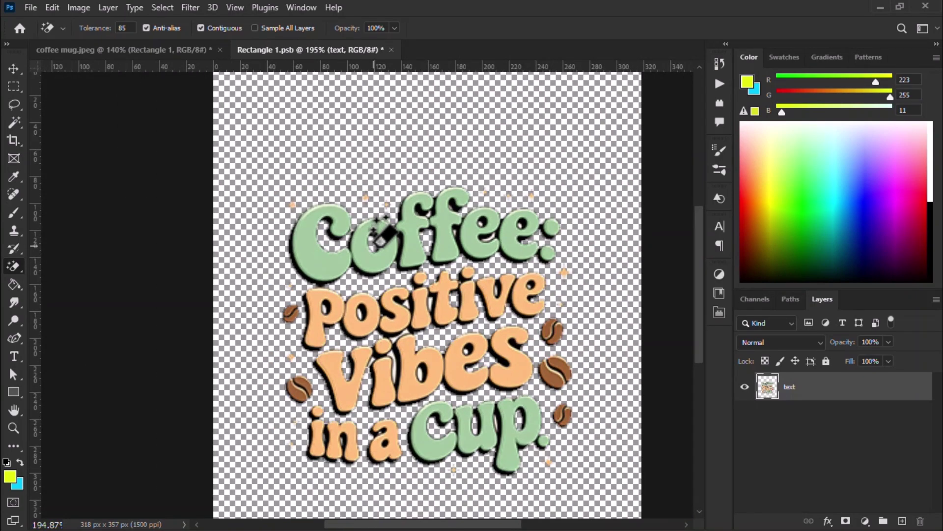
key(ctrl+s)
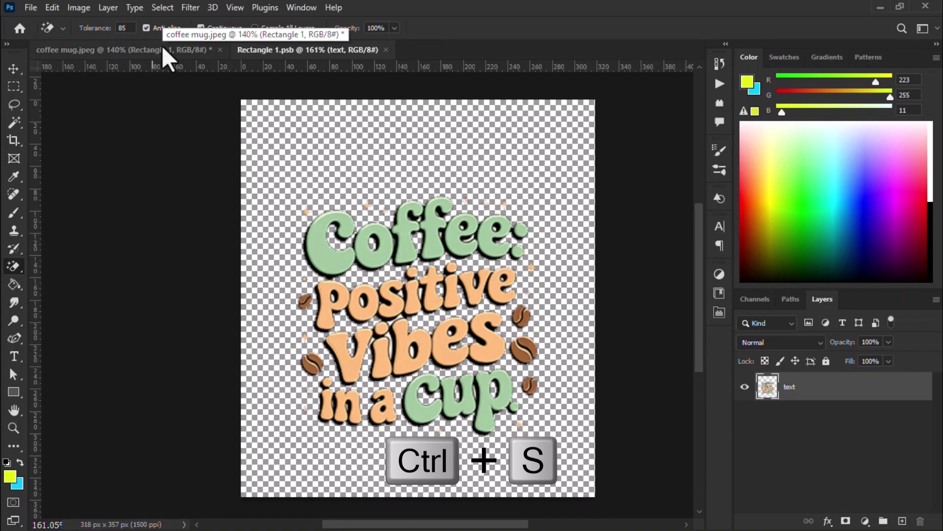
Step: In coffee mug.jpeg, deselect the design layer and zoom to inspect the background-free quote on the mug
click(163, 47)
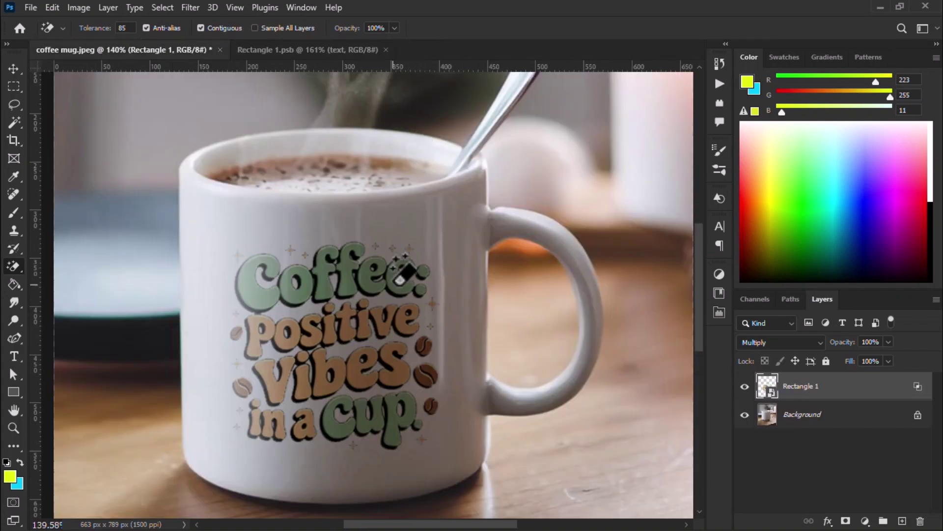
scroll(442, 368, up, 2)
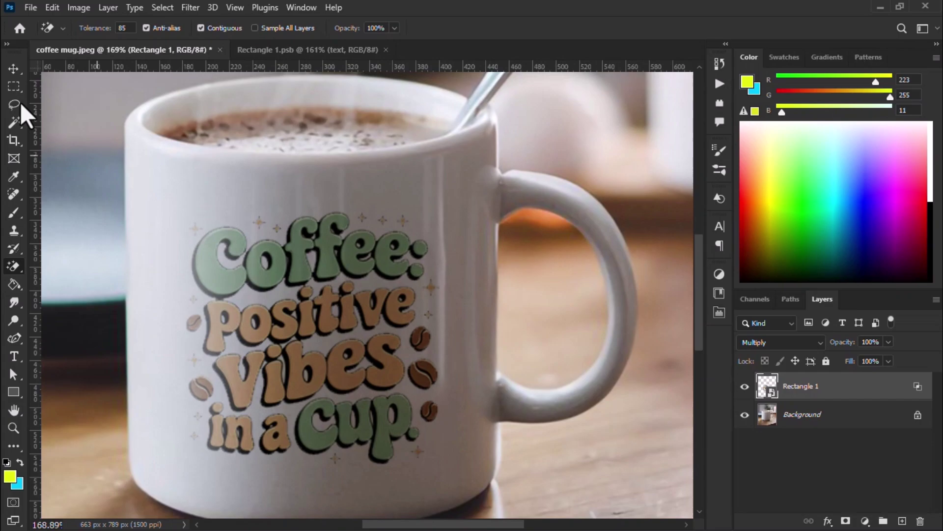
click(13, 68)
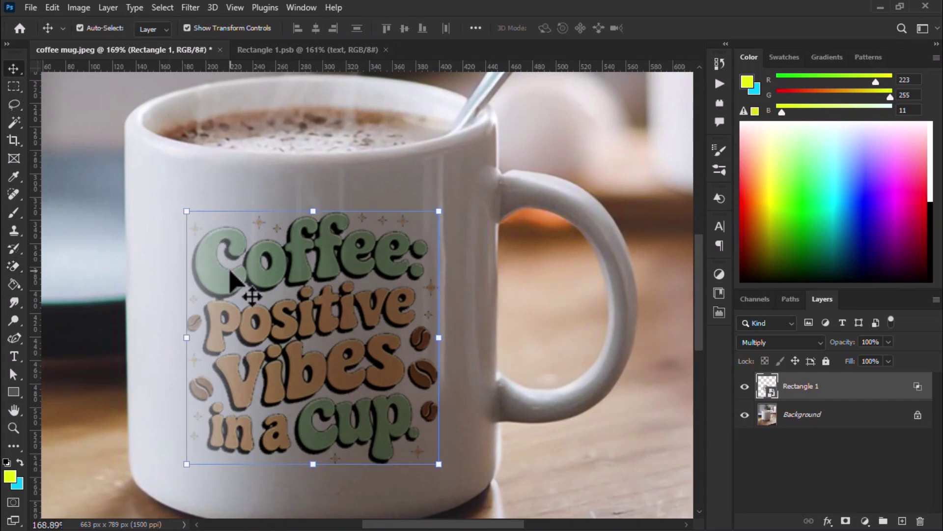
scroll(231, 278, up, 5)
scroll(310, 295, down, 2)
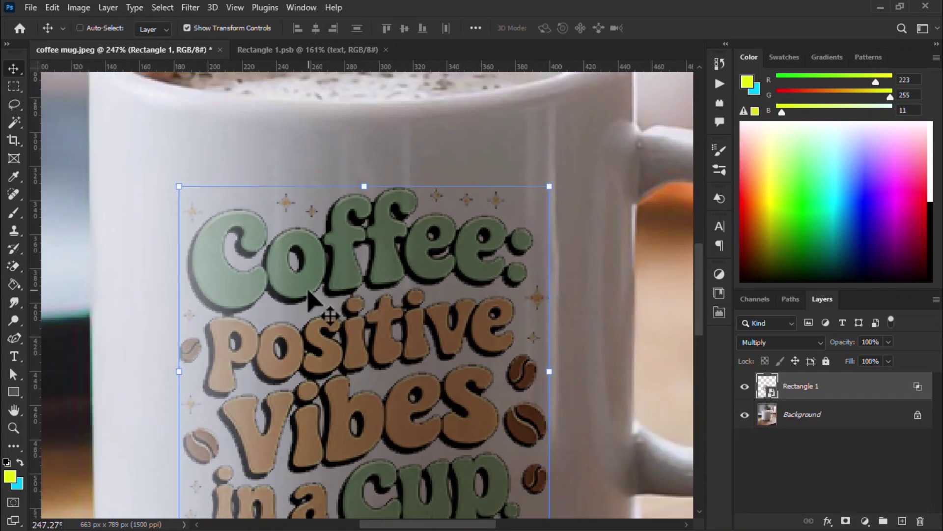
scroll(309, 295, down, 4)
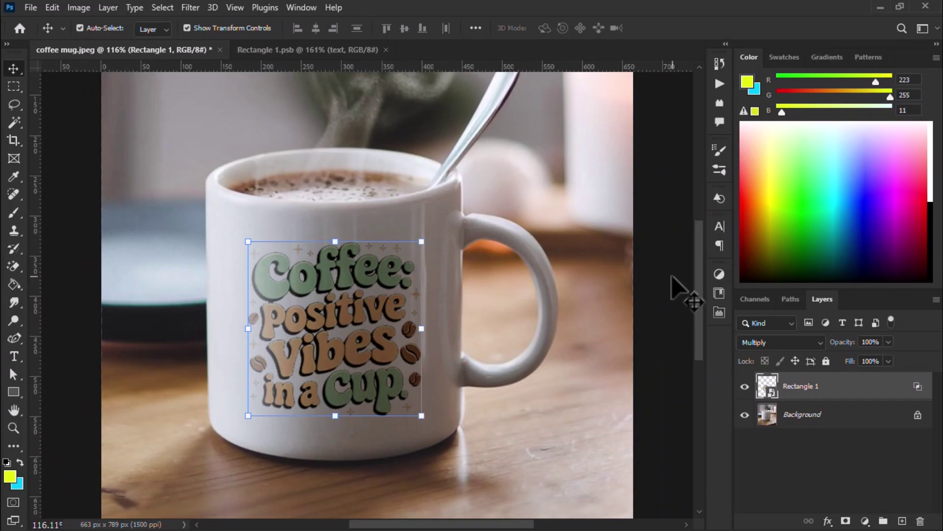
ctrl+click(673, 277)
scroll(674, 283, down, 3)
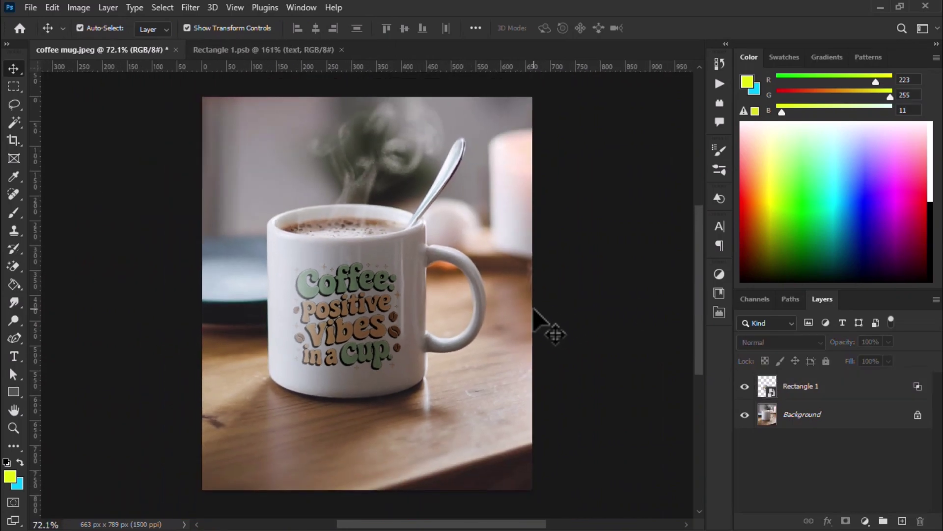
scroll(536, 320, down, 1)
scroll(411, 358, down, 1)
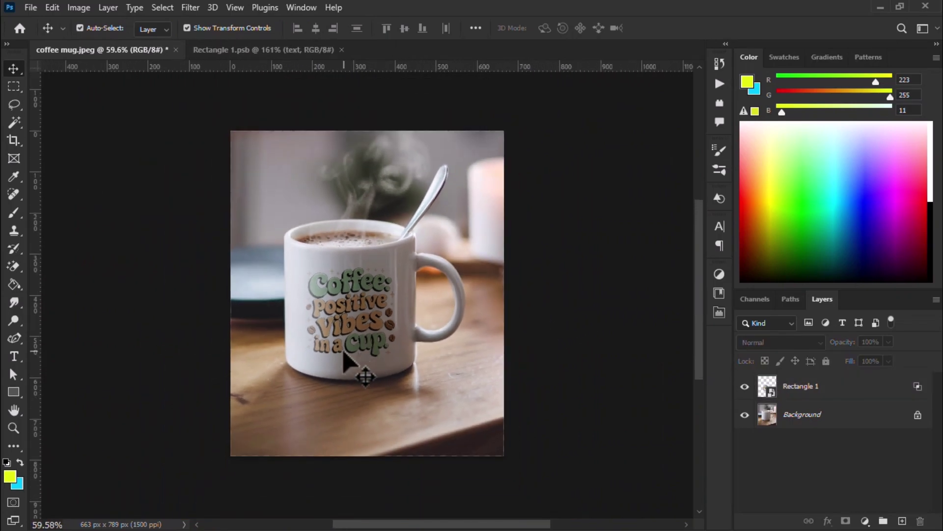
scroll(345, 361, up, 4)
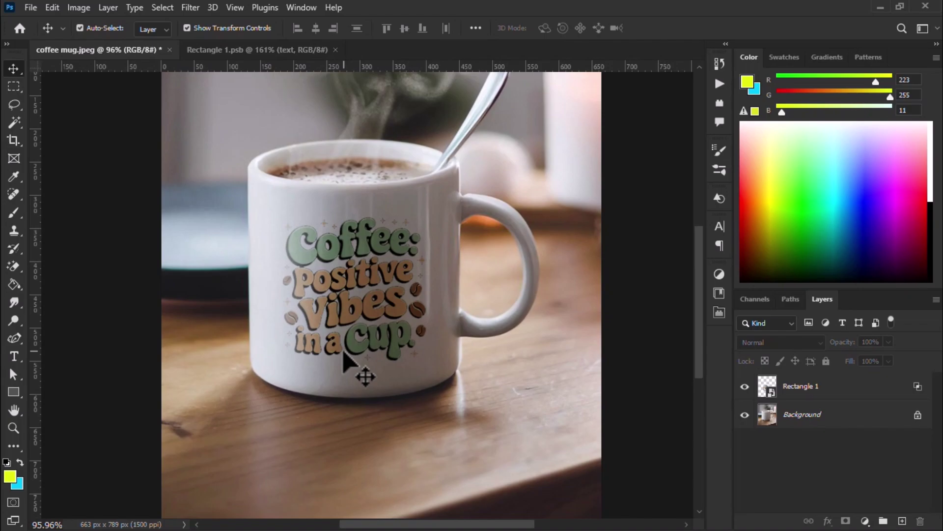
scroll(346, 361, up, 1)
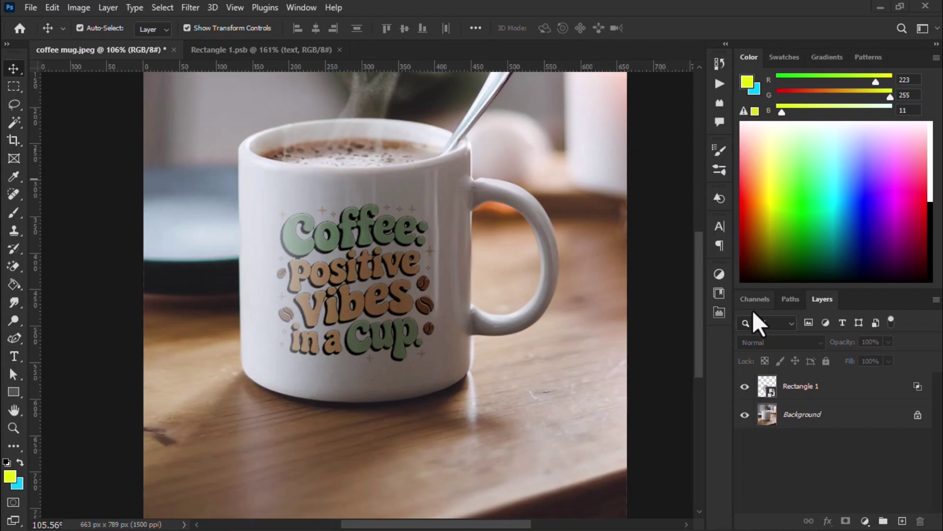
Step: Open Rectangle 1's smart object and place the cartoon boy portrait as an embedded image
click(772, 392)
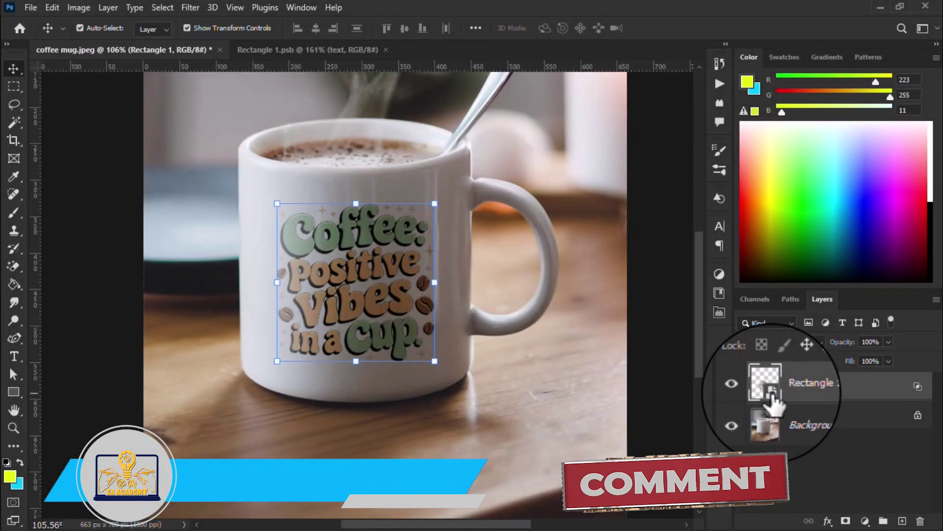
double_click(772, 392)
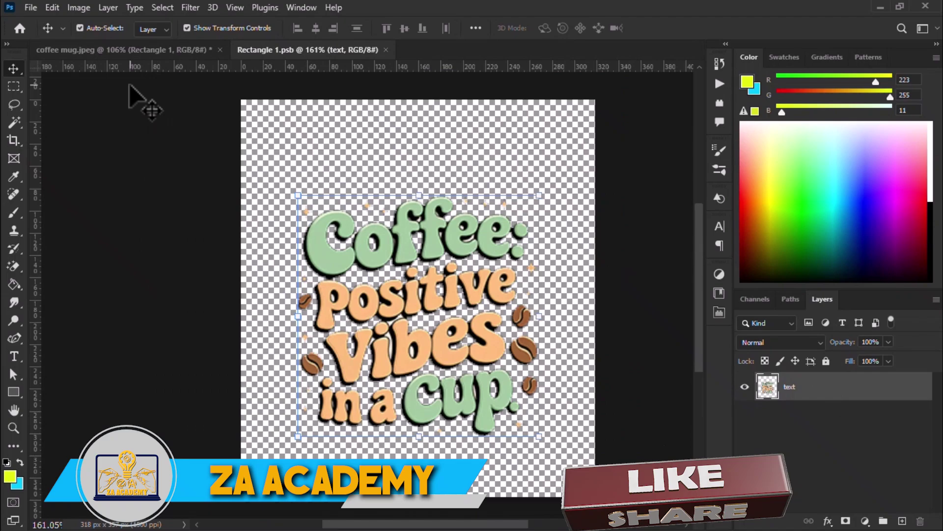
click(31, 7)
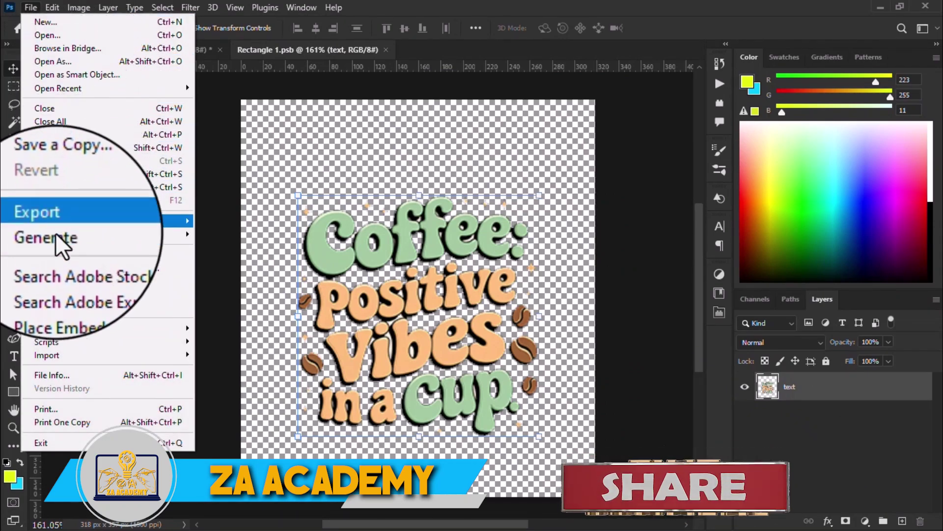
click(63, 282)
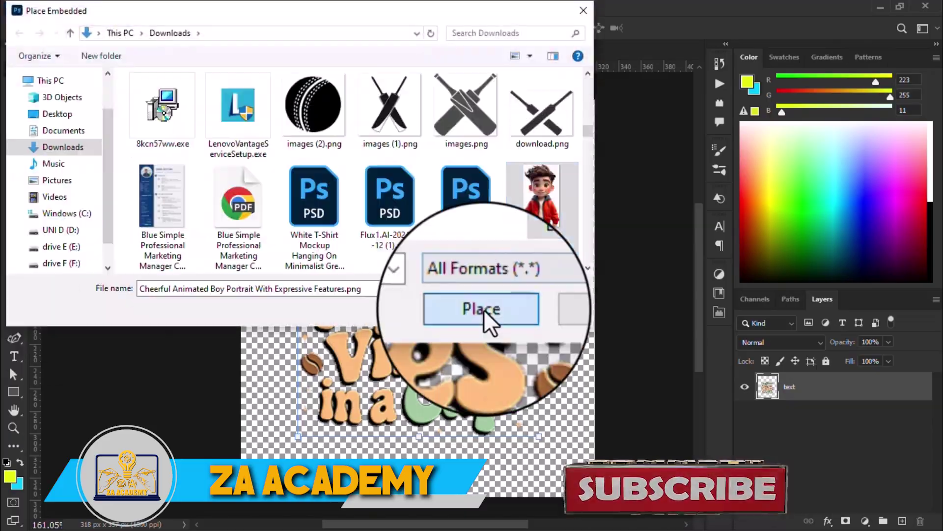
click(483, 309)
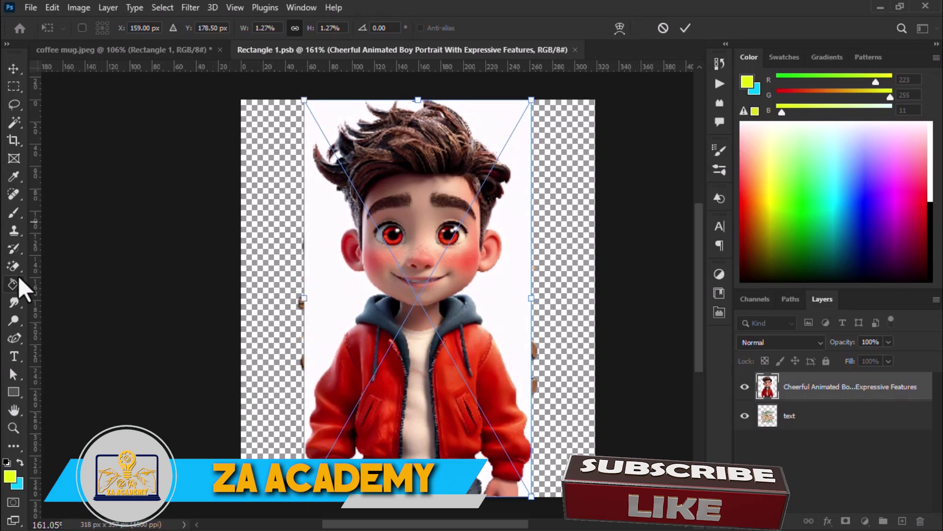
Step: Resize and centre the boy portrait, commit the transform, and hide the quote text layer
drag(304, 100, 423, 216)
click(15, 72)
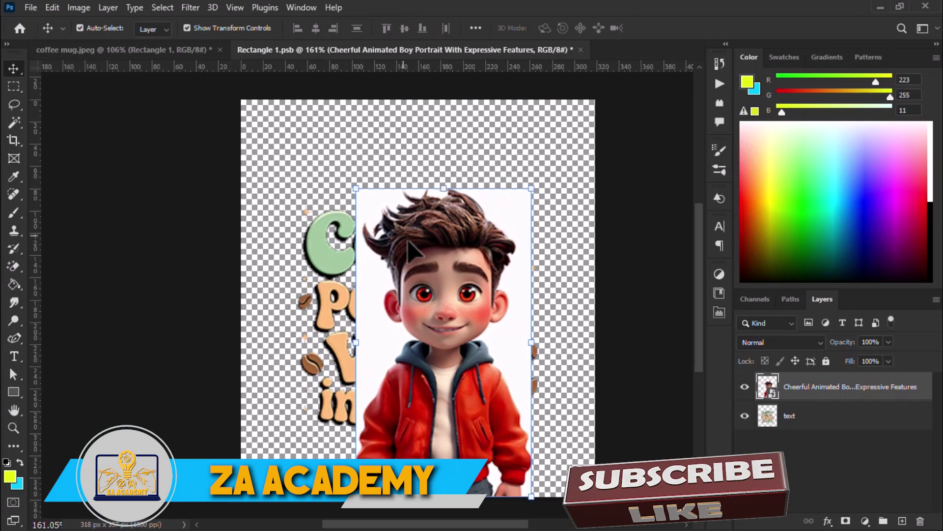
drag(380, 212, 379, 207)
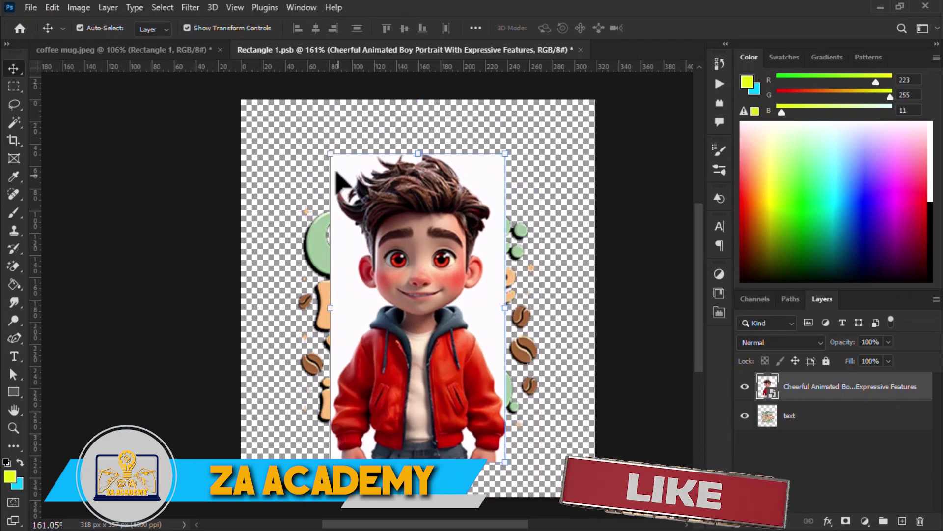
drag(326, 152, 319, 133)
drag(450, 226, 452, 217)
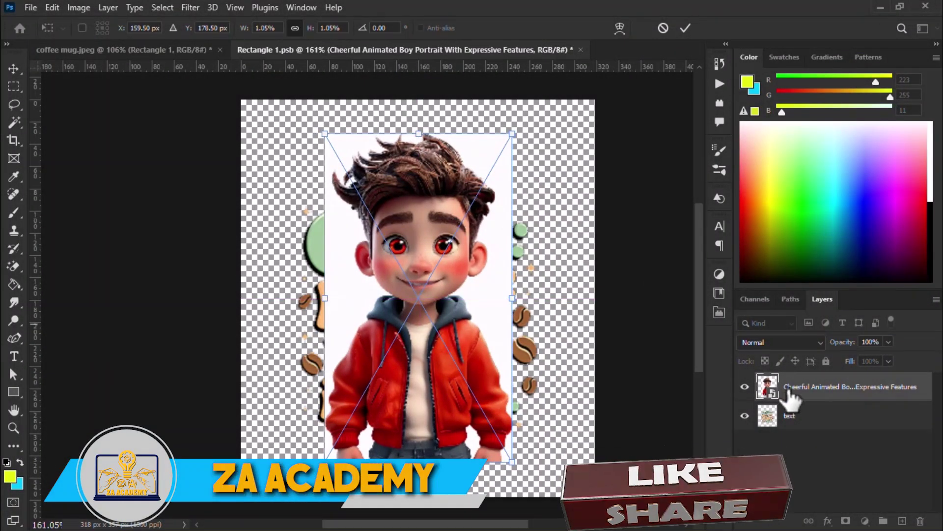
key(Return)
click(744, 416)
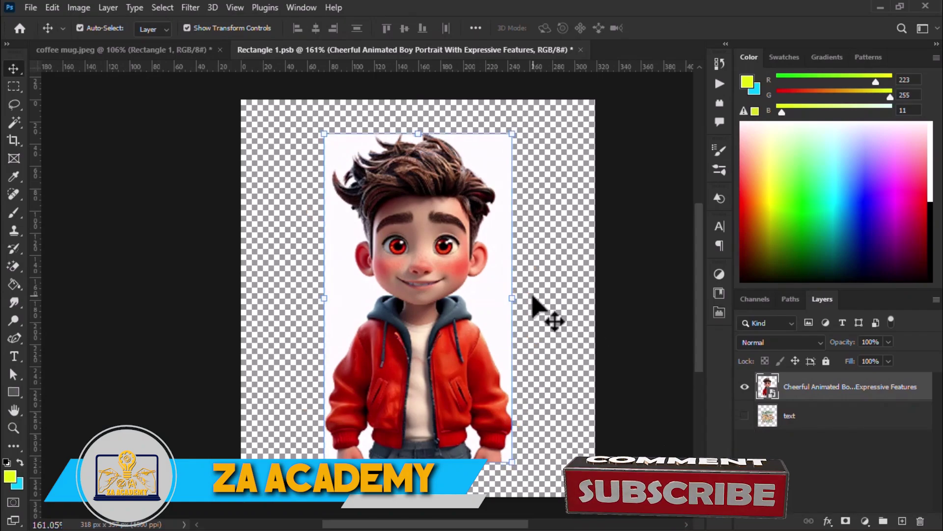
Step: Save the smart object, then check the cartoon boy on the mug in coffee mug.jpeg
key(ctrl+s)
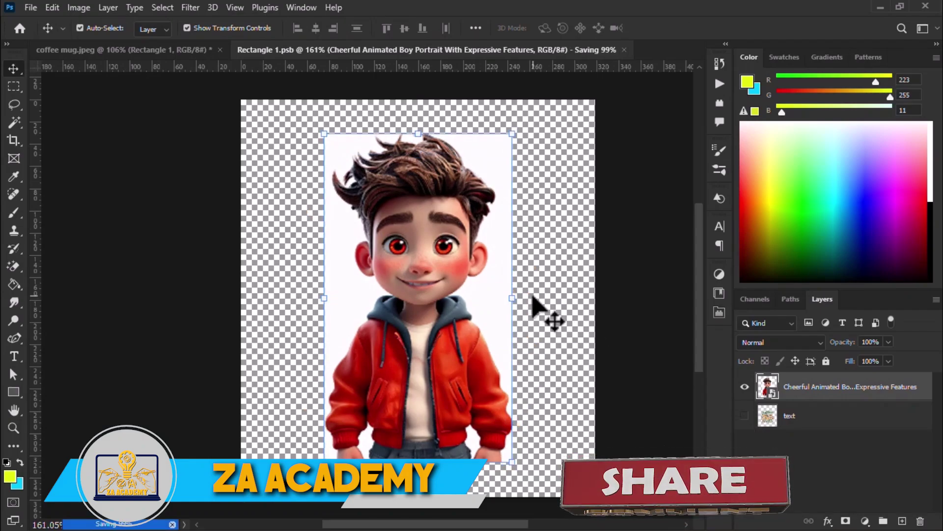
click(181, 49)
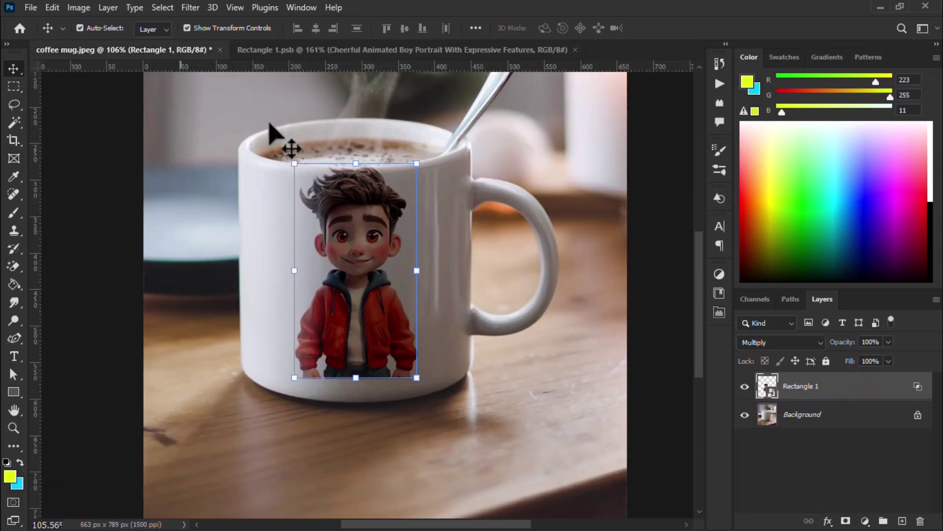
click(222, 196)
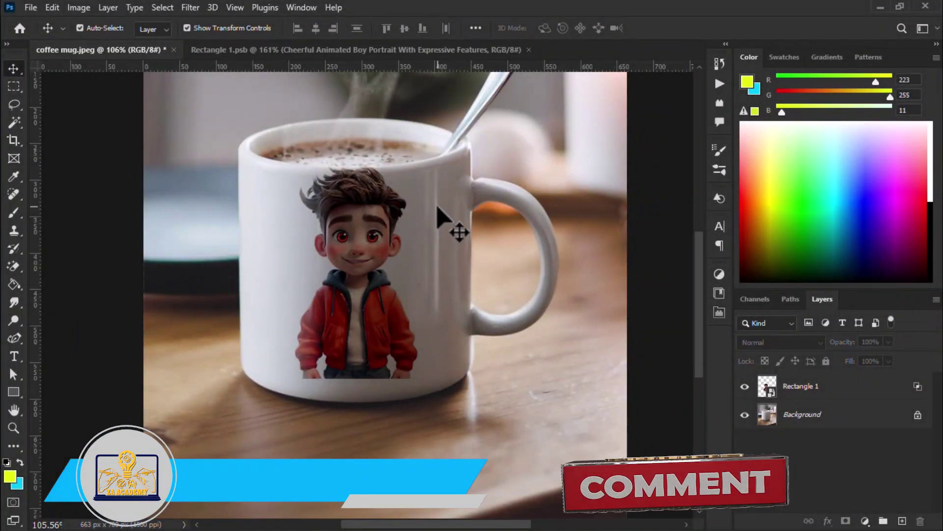
scroll(355, 216, up, 4)
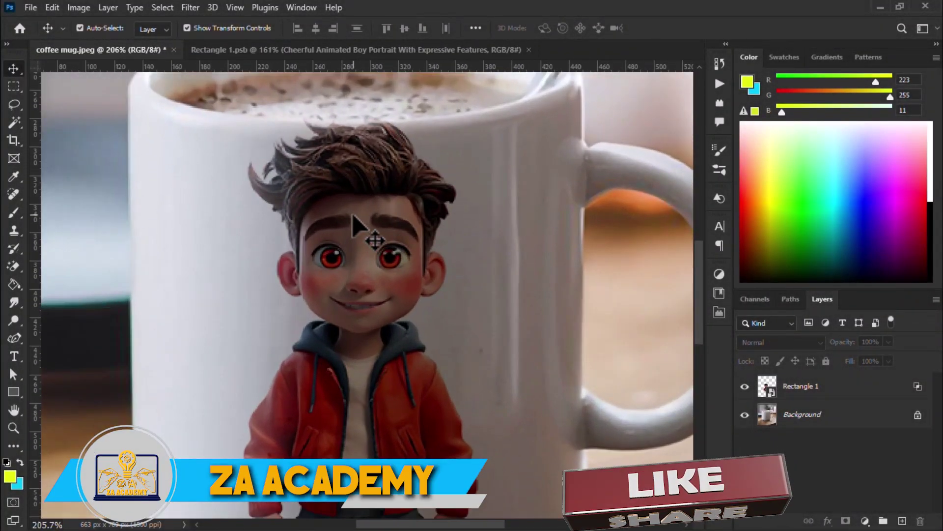
scroll(354, 216, down, 3)
key(ctrl)
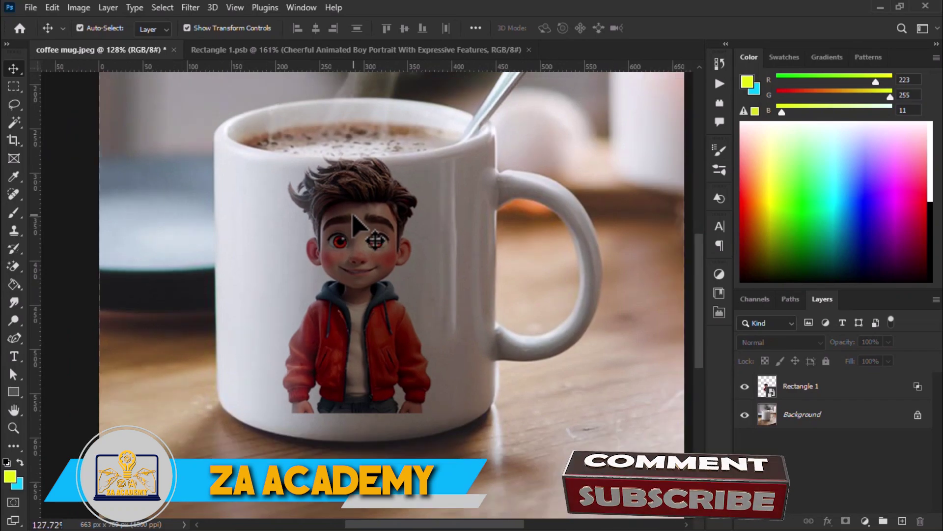
Step: Reopen Rectangle 1.psb, shrink the boy portrait slightly from the top, and save with Place
double_click(769, 391)
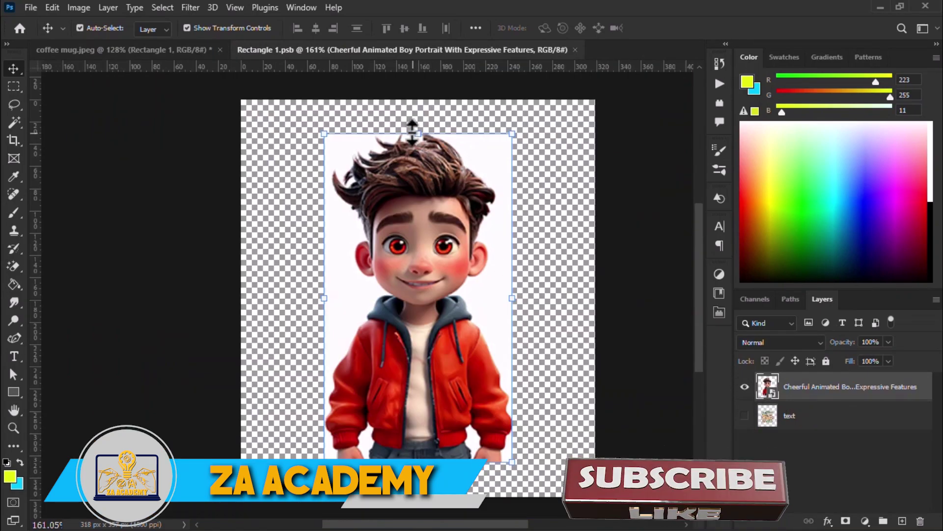
drag(412, 131, 417, 158)
key(ctrl+s)
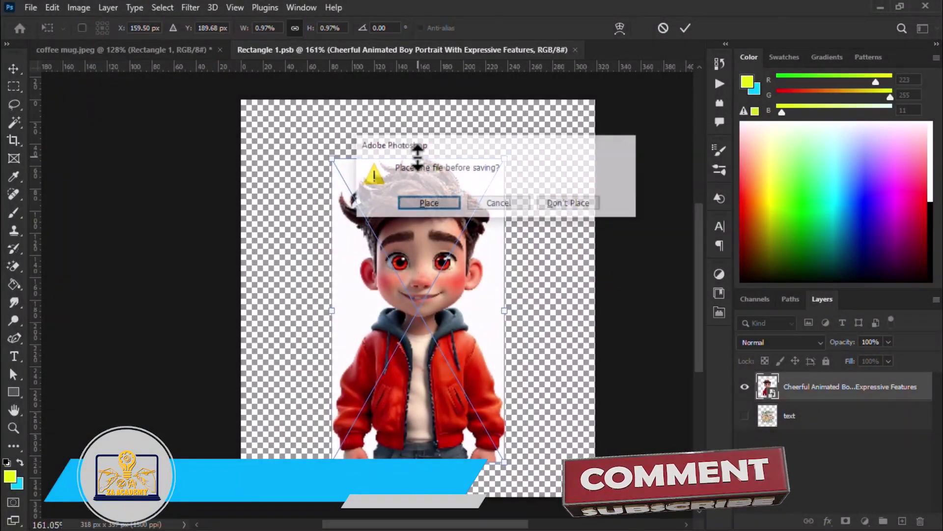
click(437, 202)
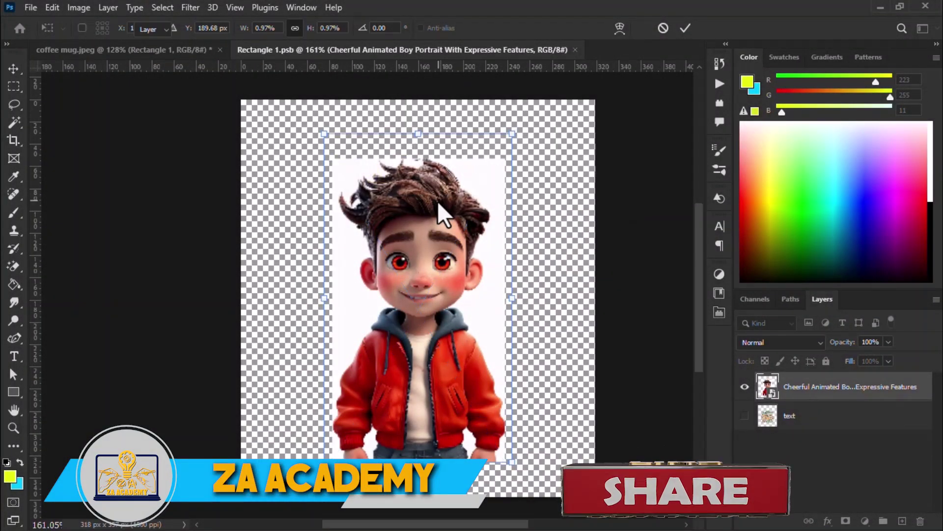
Step: Return to coffee mug.jpeg and deselect to view the smaller cartoon boy on the mug
click(140, 48)
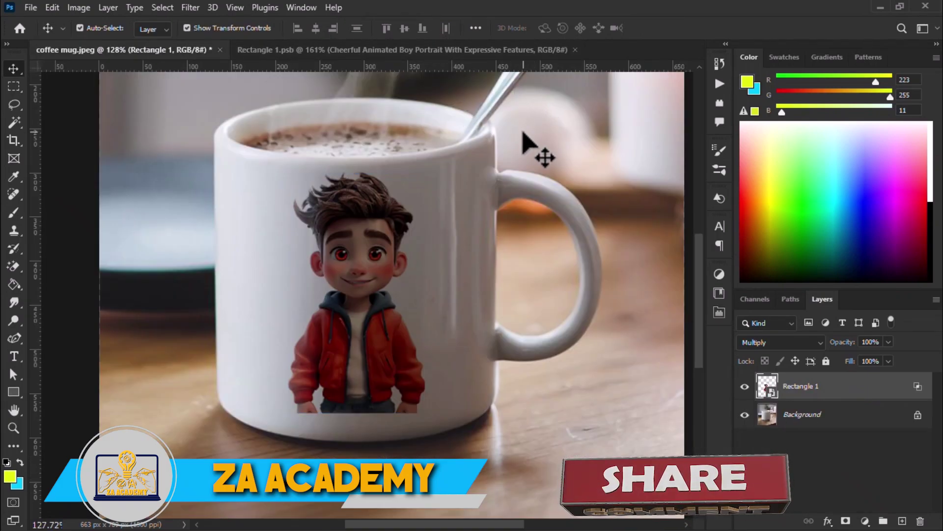
key(ctrl+alt+a)
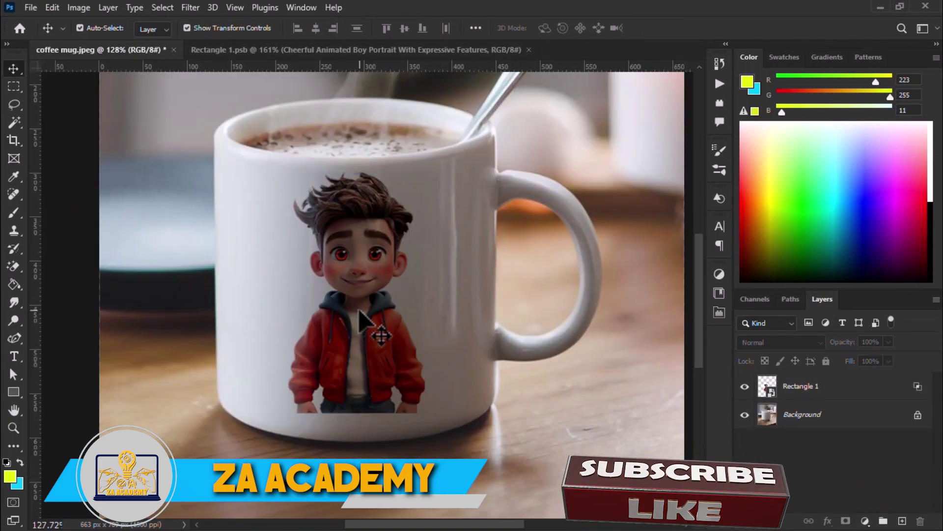